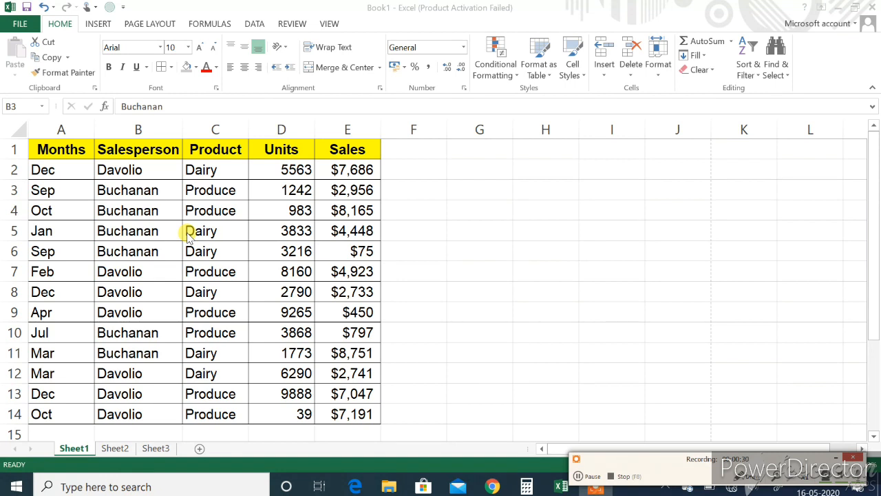
Preview the printout of the sales table and return to the worksheet.
click(175, 230)
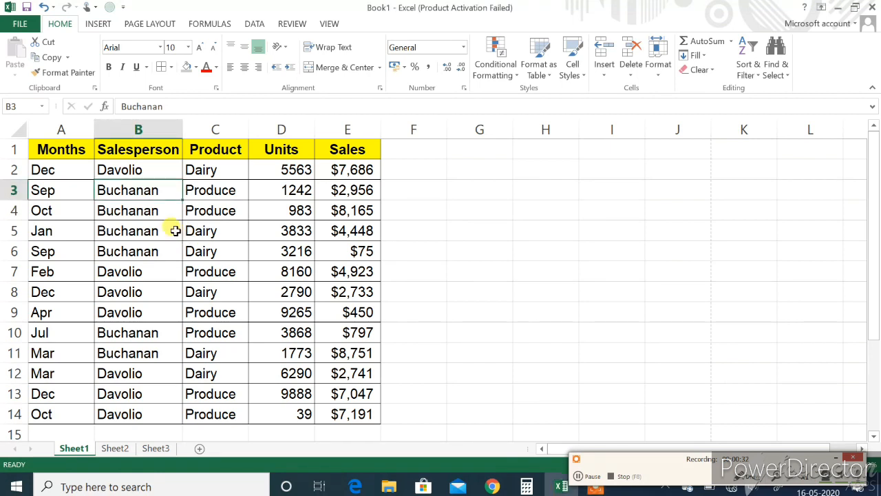
key(ctrl+p)
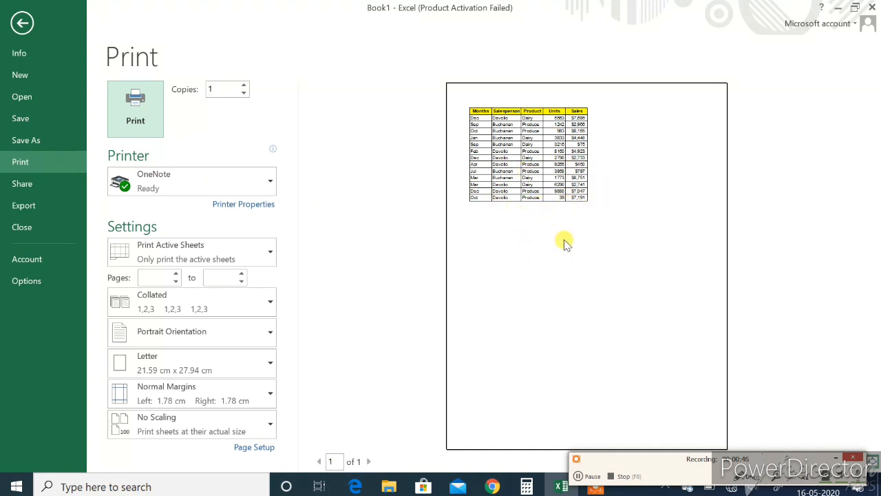
key(Escape)
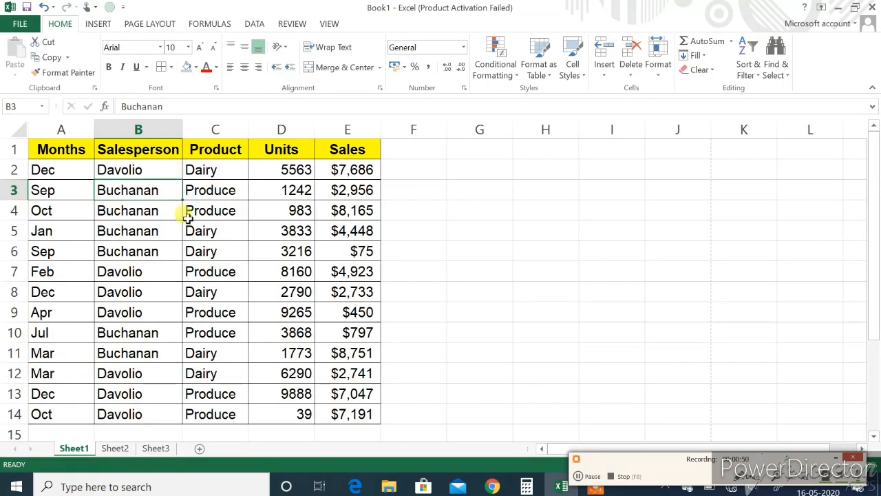
Set the worksheet's page margins to the Normal preset.
click(159, 24)
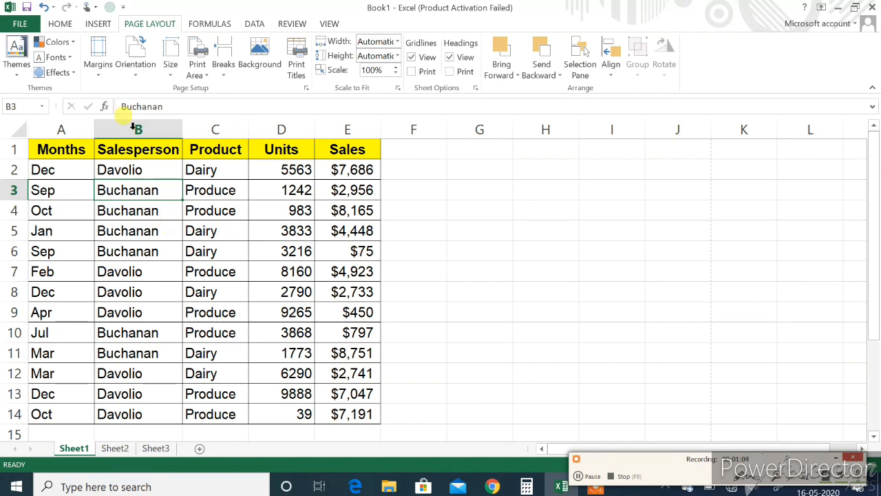
click(97, 69)
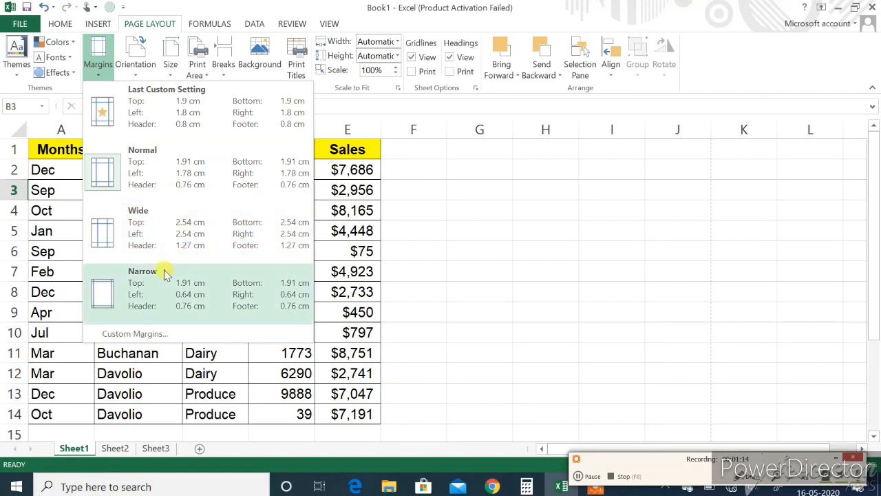
click(158, 177)
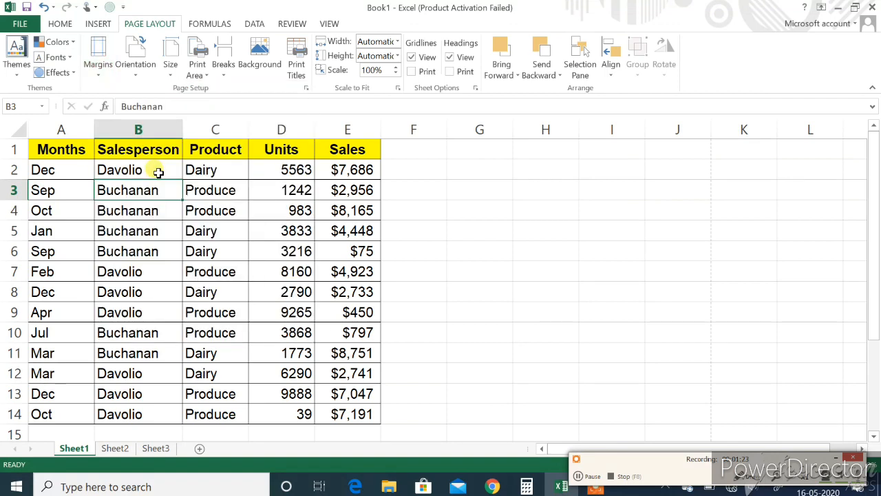
click(138, 79)
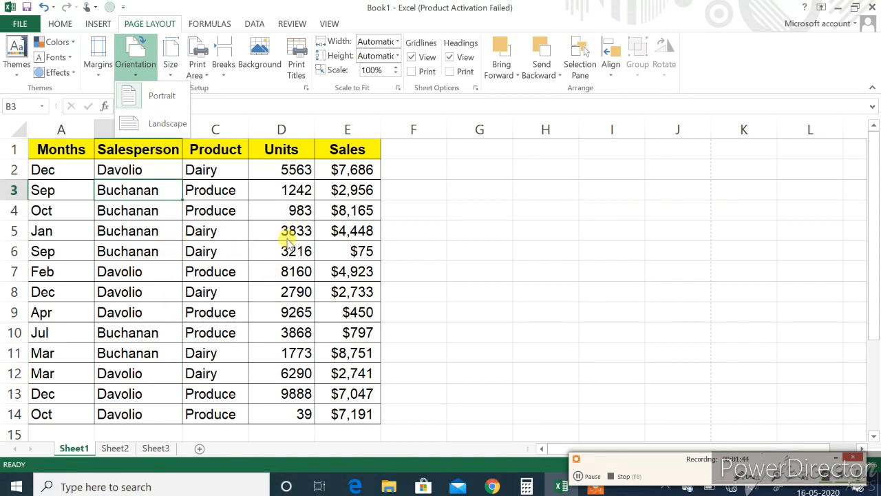
click(286, 237)
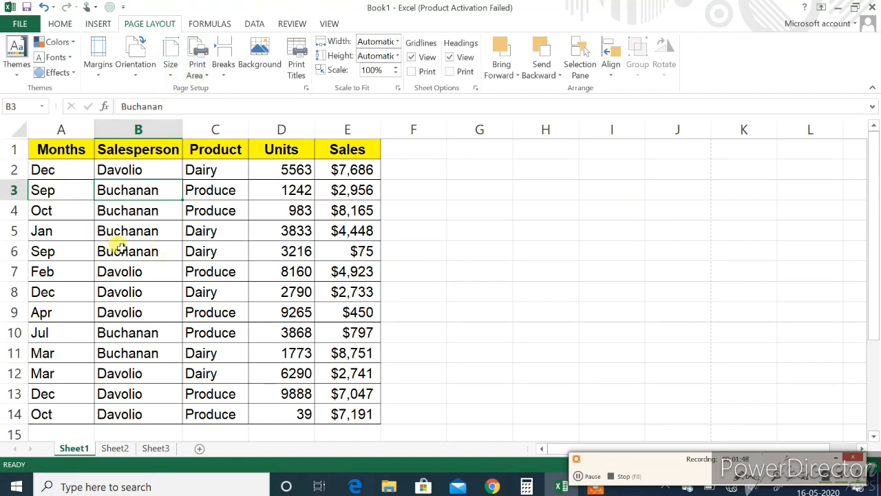
click(136, 55)
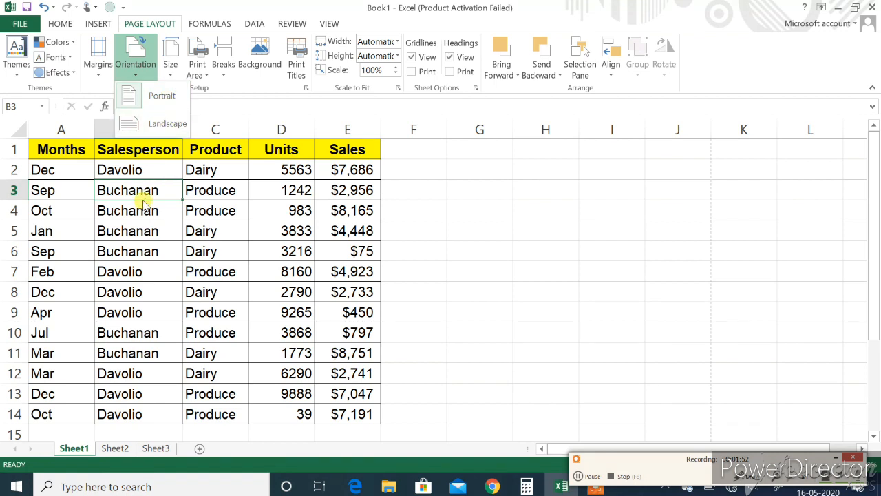
click(123, 218)
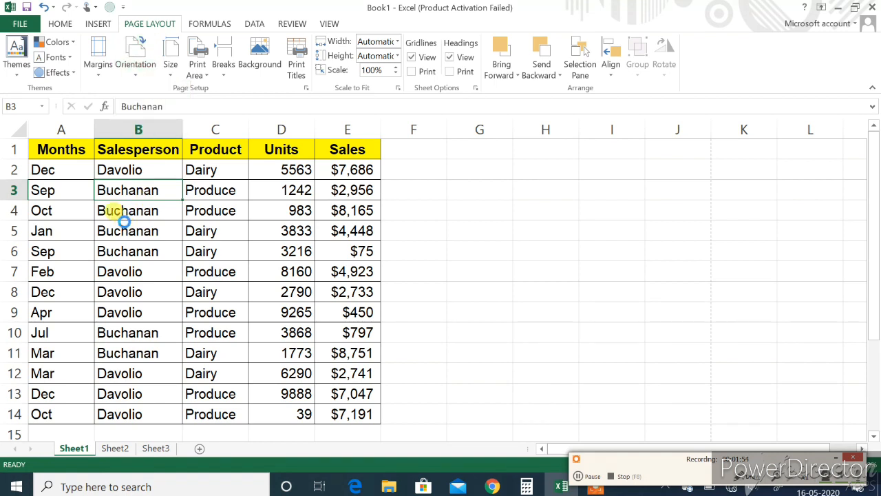
Try landscape orientation in the print preview and switch the sheet back to portrait.
key(ctrl+p)
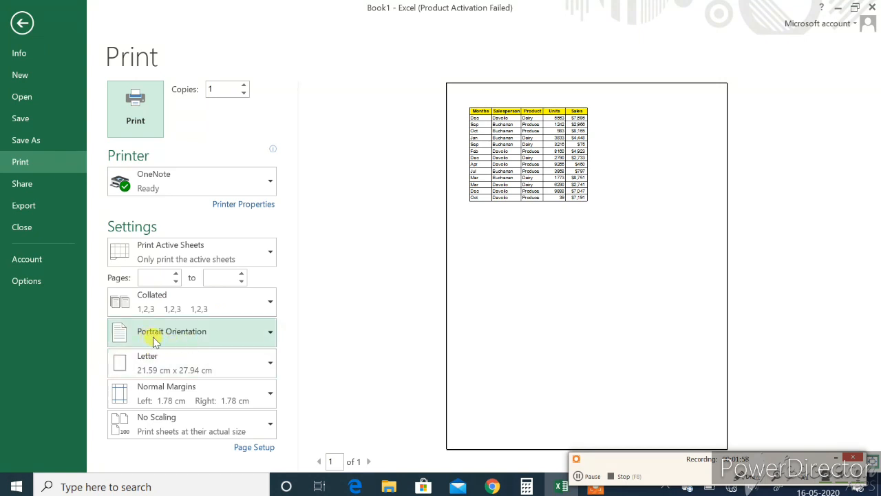
click(249, 334)
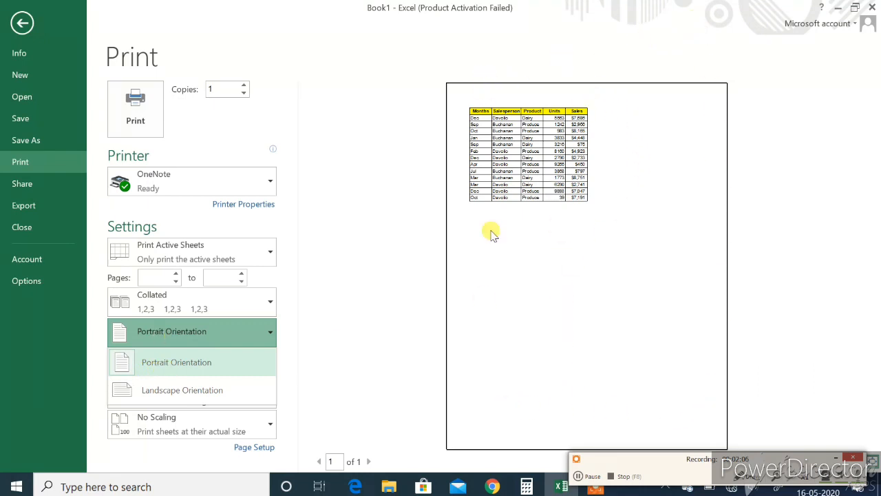
click(184, 390)
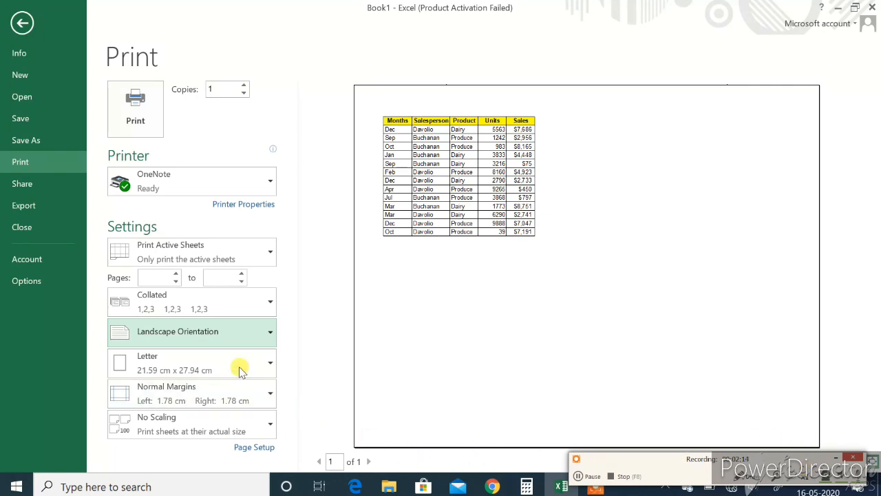
click(221, 336)
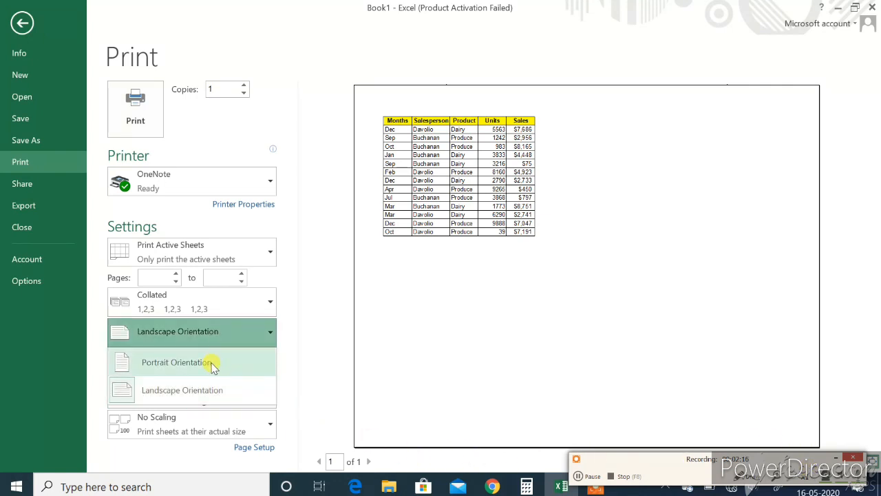
click(211, 362)
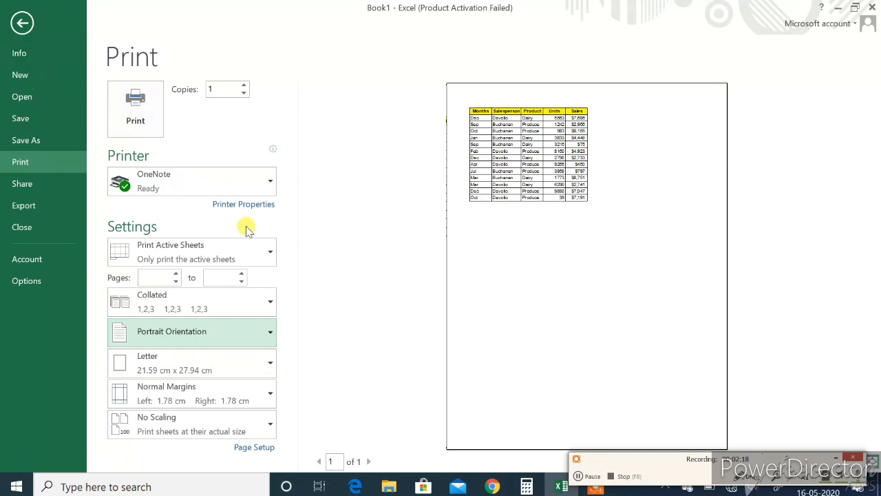
key(Escape)
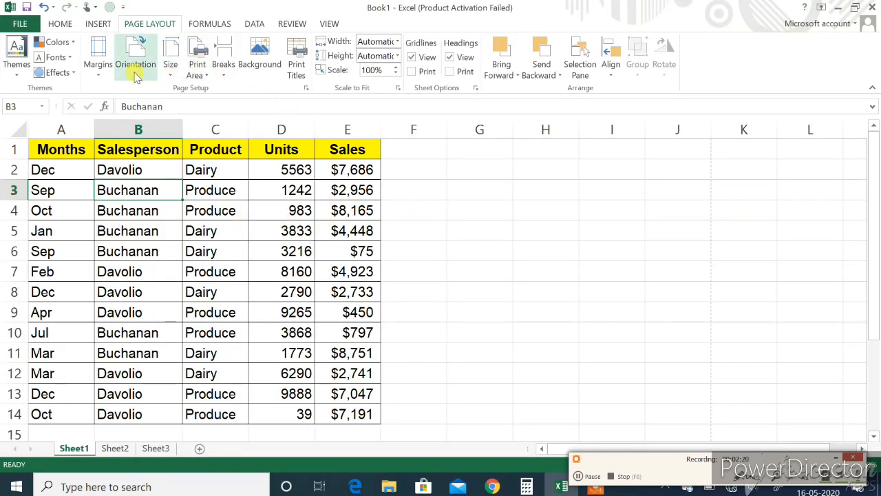
Set the worksheet's paper size to A4.
click(172, 74)
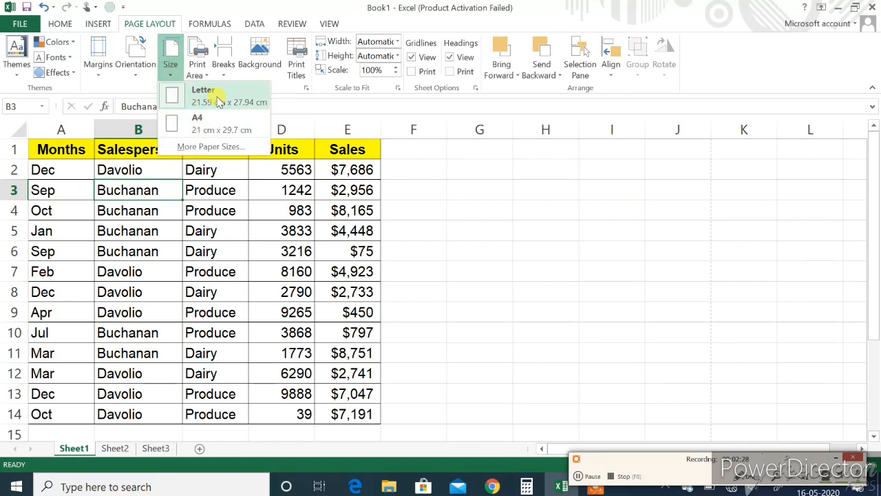
click(210, 131)
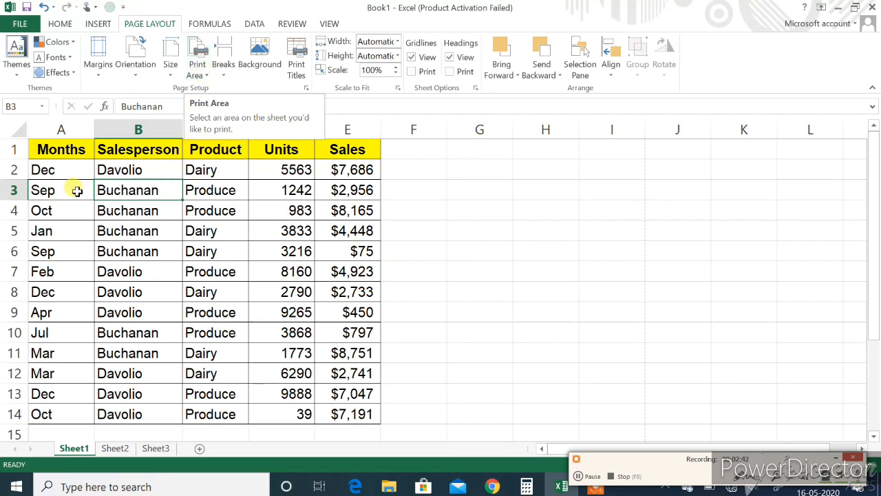
Set the print area to A1:E6 and check it in the print preview.
click(58, 149)
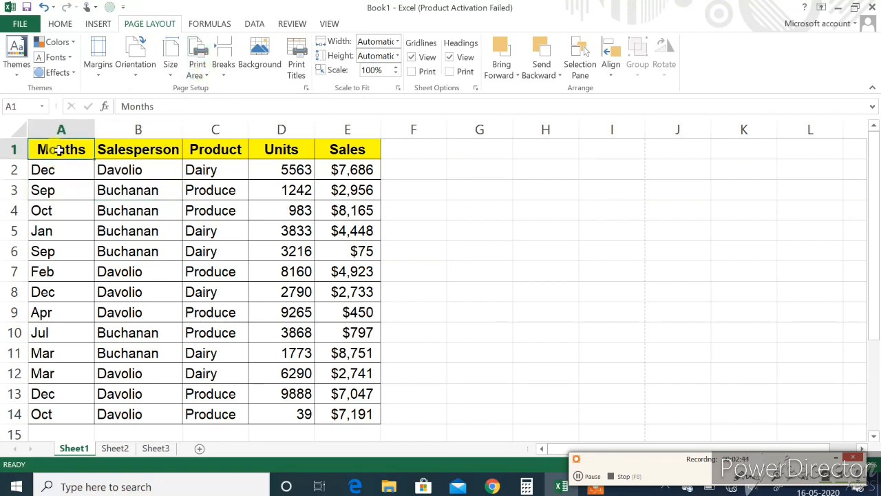
key(shift+Right)
key(shift+Right)
key(shift+Right)
key(shift+Right)
key(shift+Down)
key(shift+Down)
key(shift+Down)
key(shift+Down)
key(shift+Down)
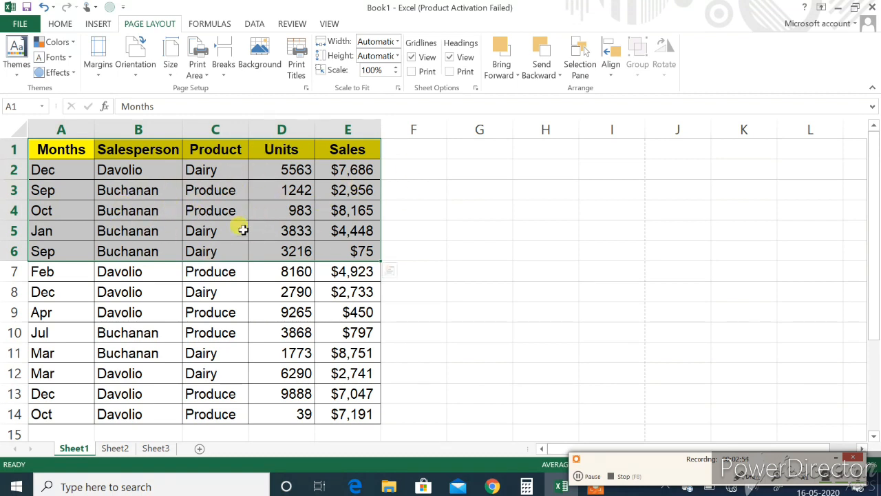
click(205, 75)
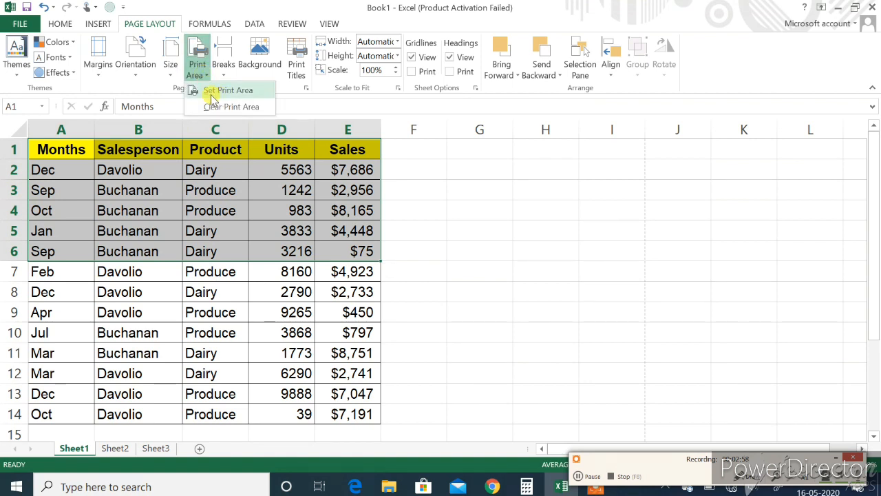
click(237, 90)
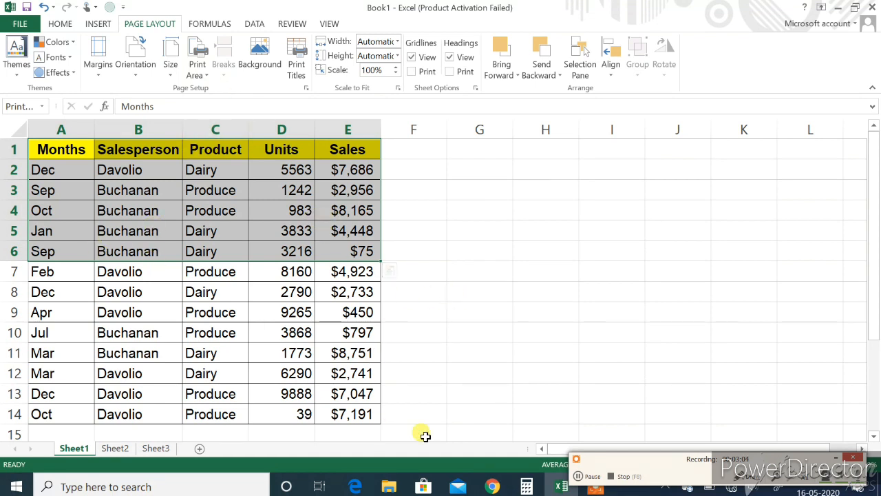
key(ctrl+p)
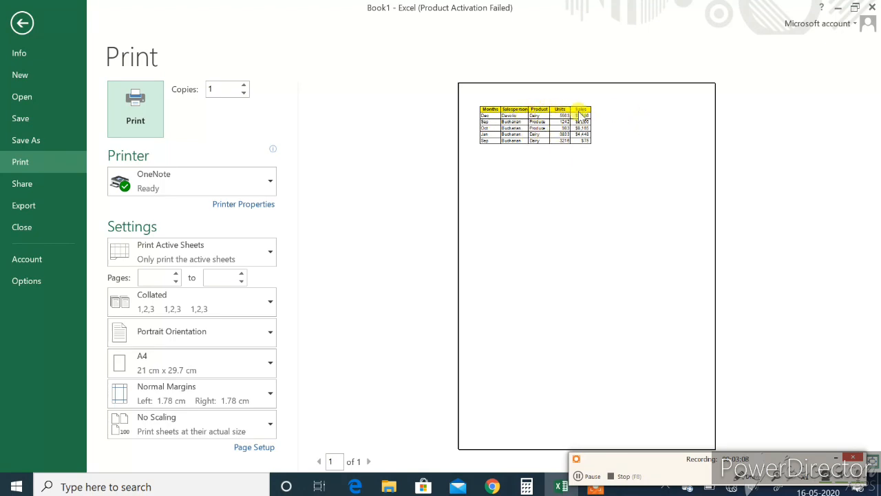
key(Escape)
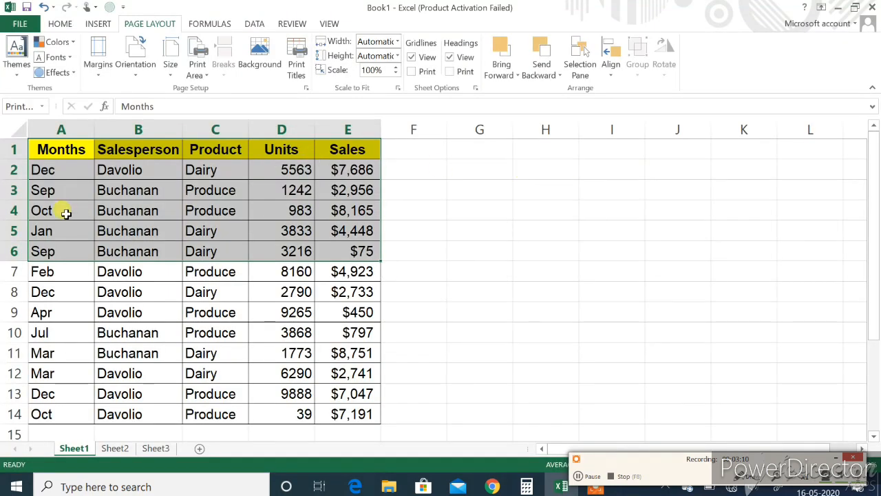
Clear the sheet's print area and check the full table in the print preview.
click(204, 76)
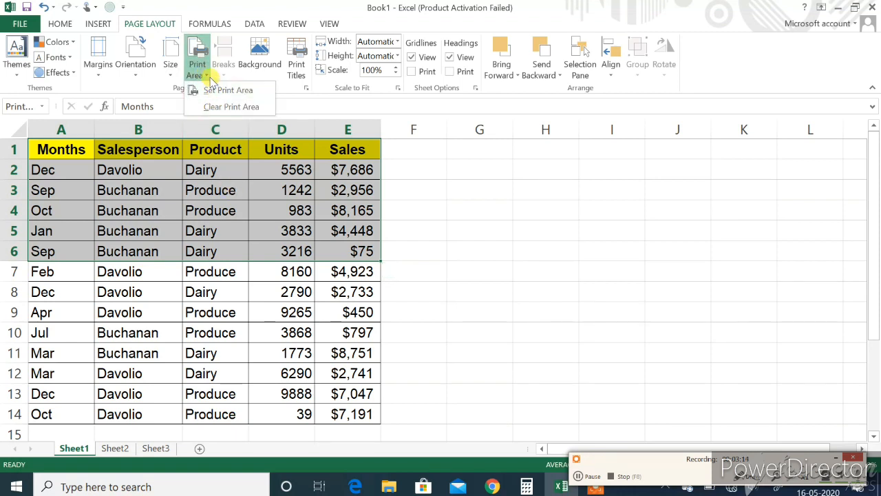
click(238, 108)
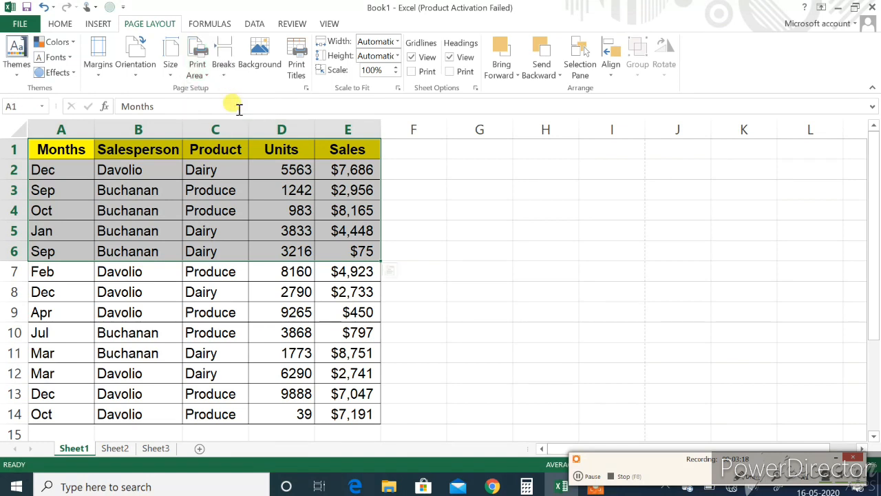
click(216, 312)
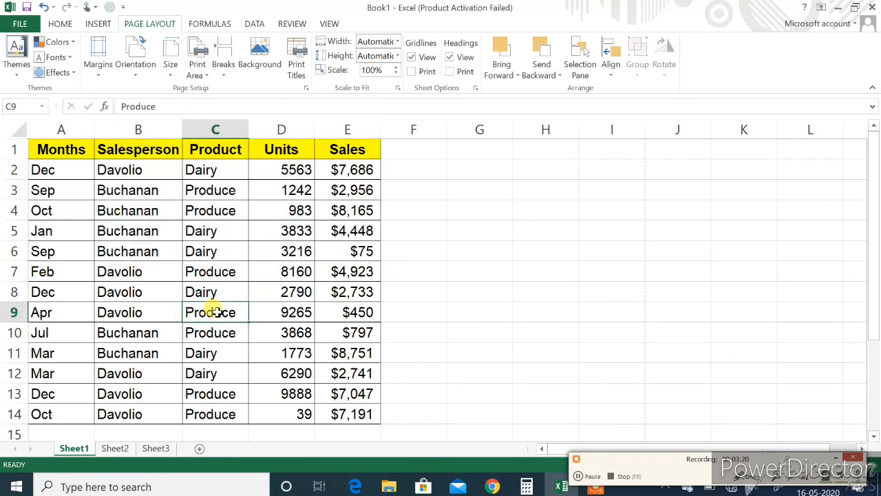
key(ctrl+p)
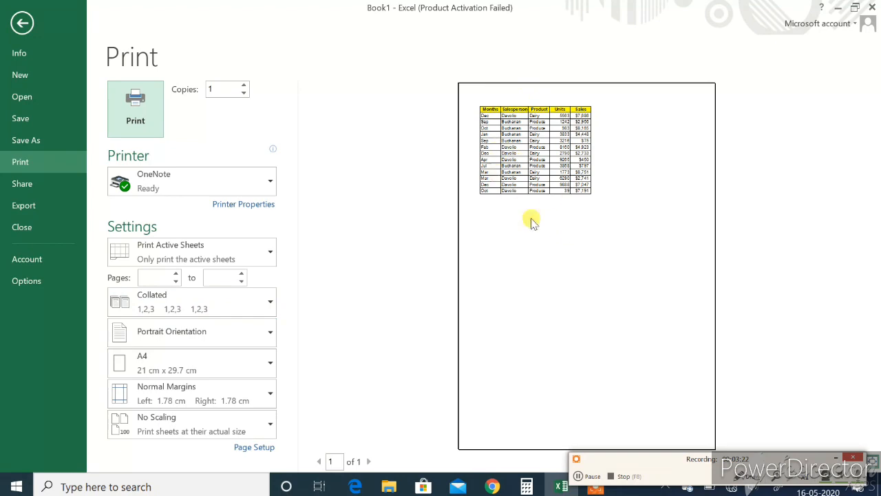
key(Escape)
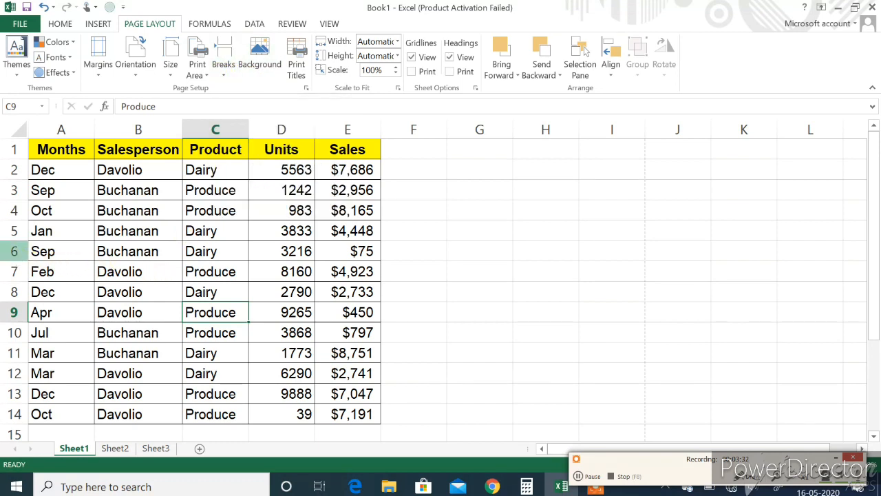
Insert a page break above row 6 and view both pages in the print preview.
click(14, 251)
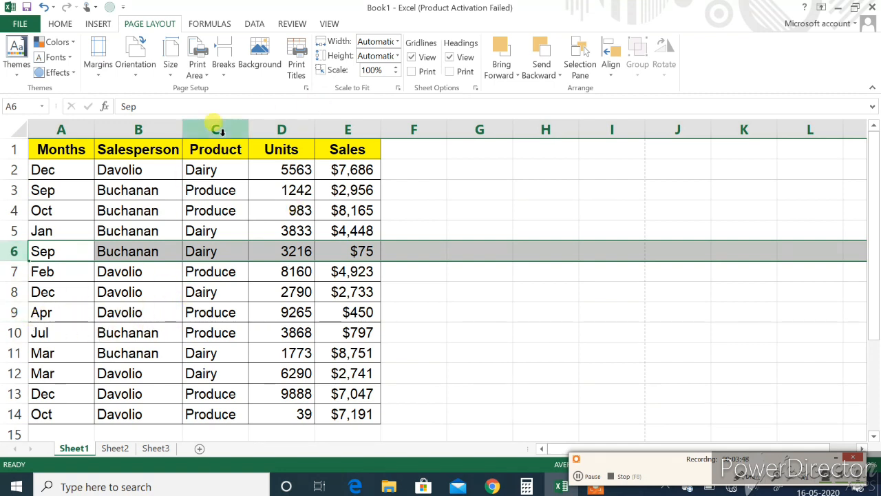
click(225, 68)
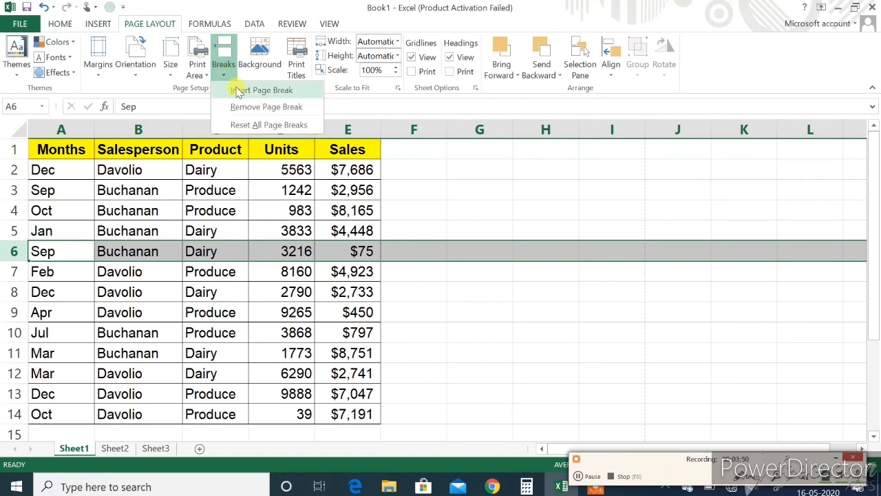
click(274, 96)
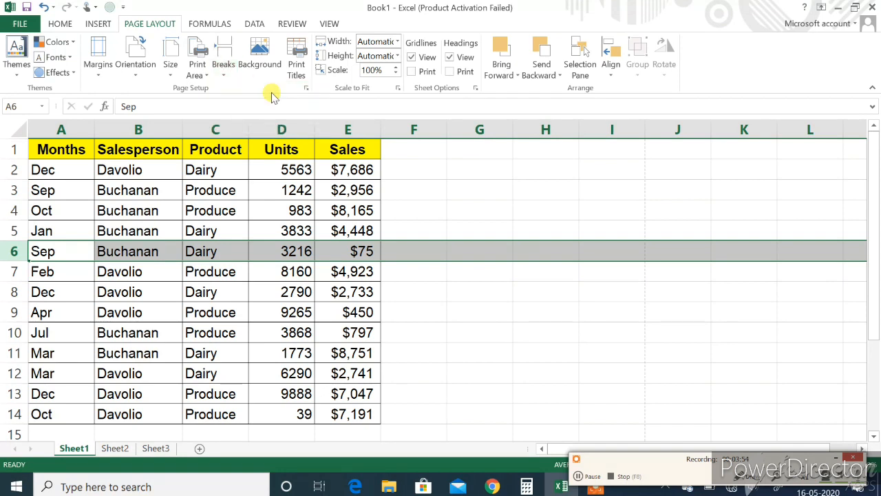
click(199, 330)
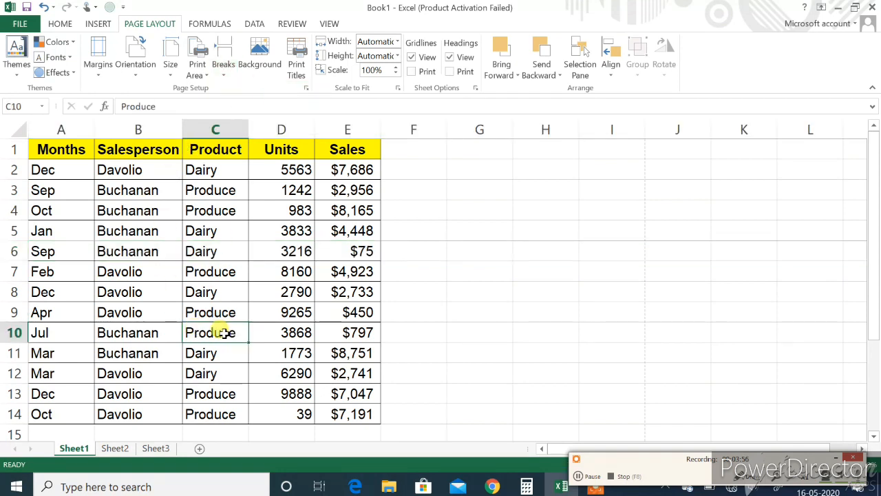
key(ctrl+p)
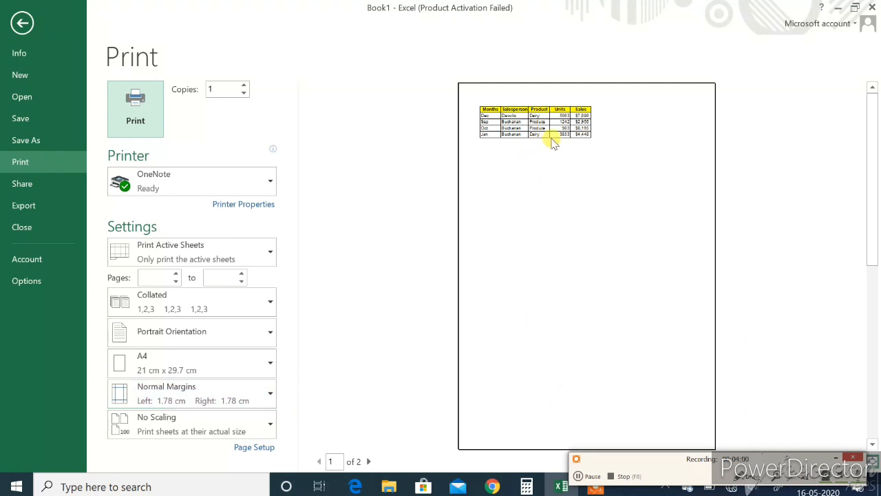
click(368, 461)
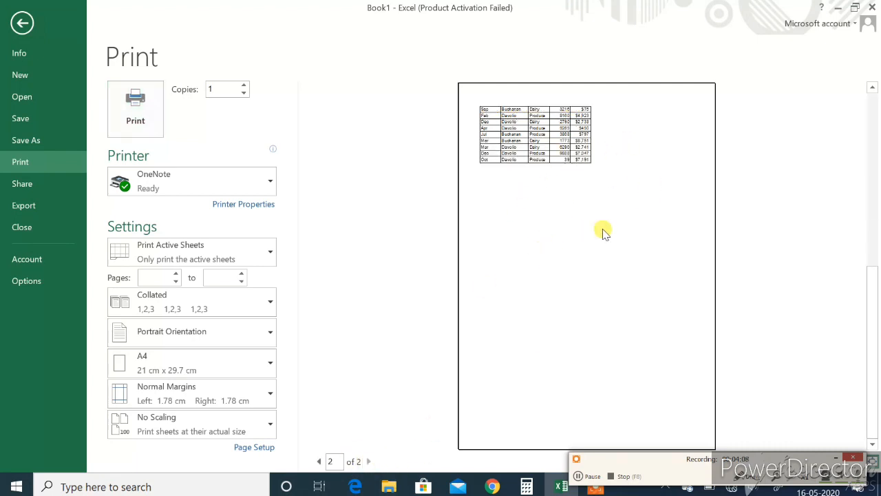
Try to remove the manual page break from Sheet1 with cell C10 active.
key(Escape)
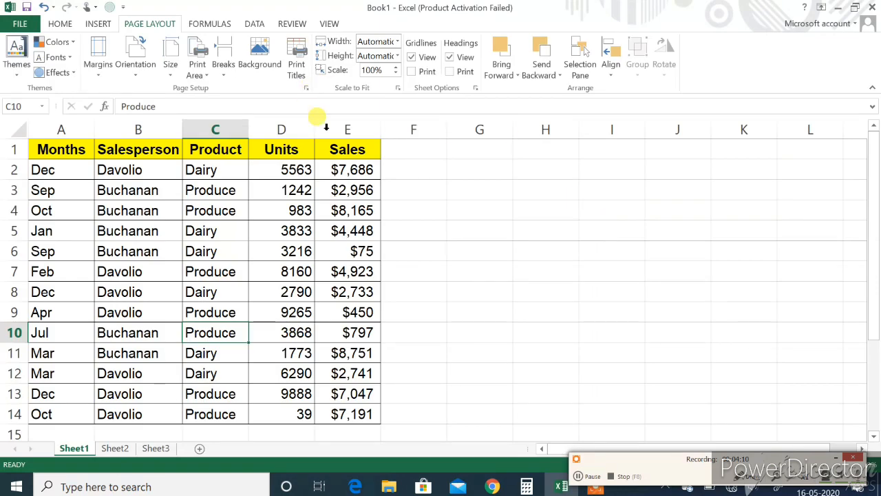
click(229, 71)
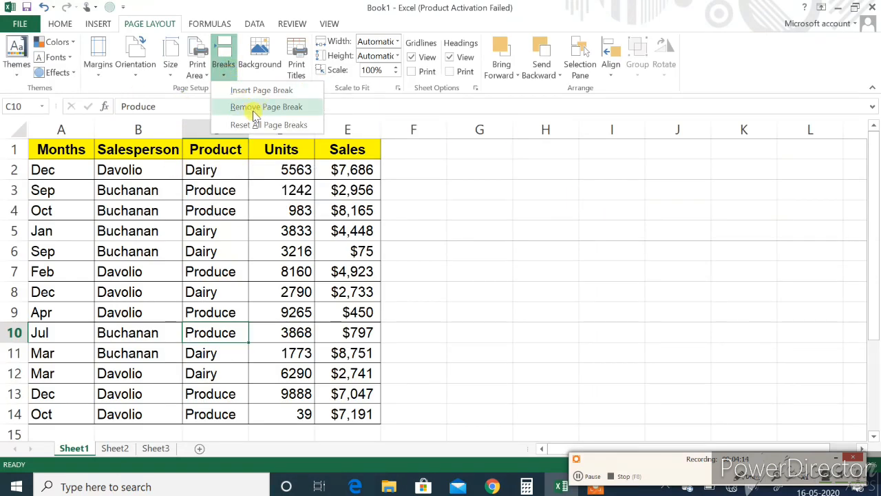
click(268, 108)
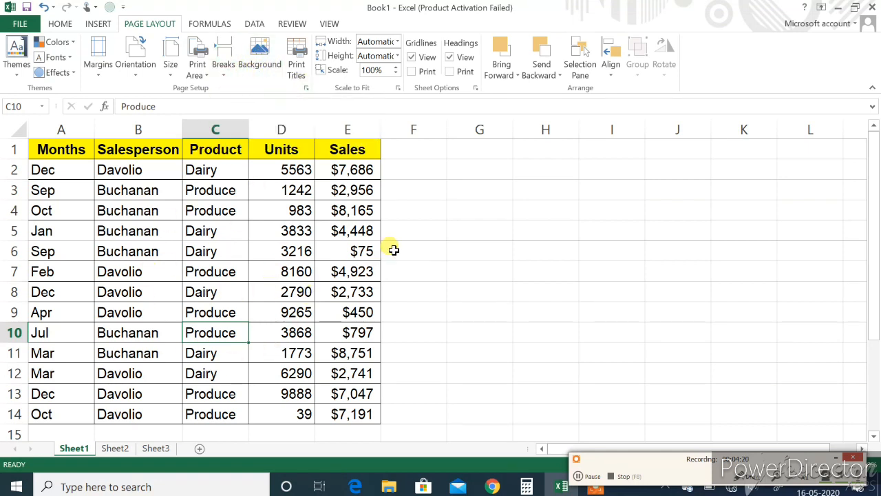
Review the page, margins, header/footer and sheet settings in the Page Setup dialog without changing anything.
click(298, 73)
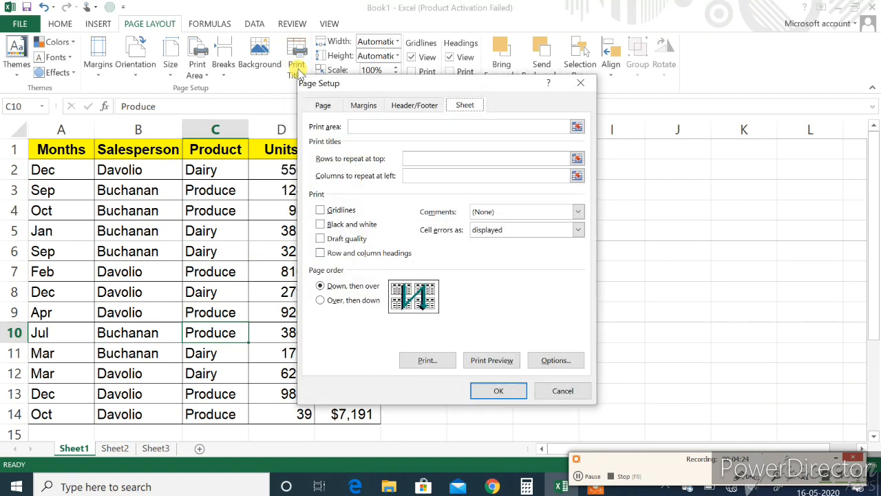
click(322, 109)
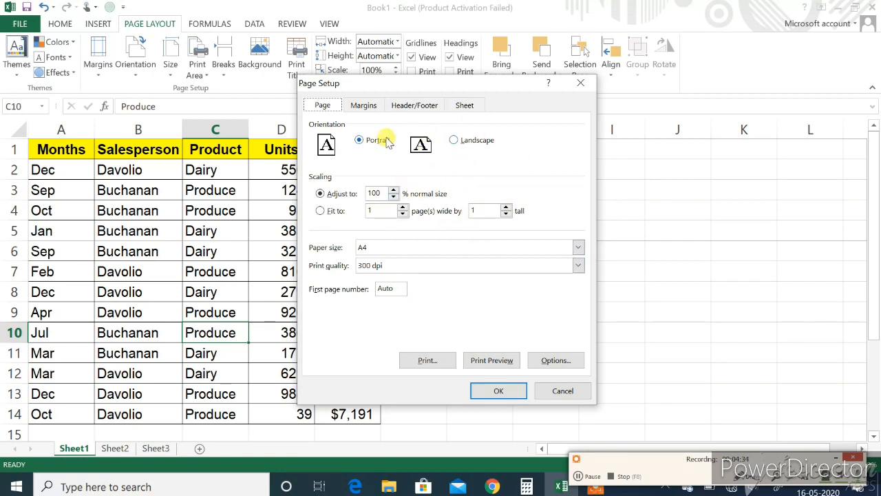
click(321, 109)
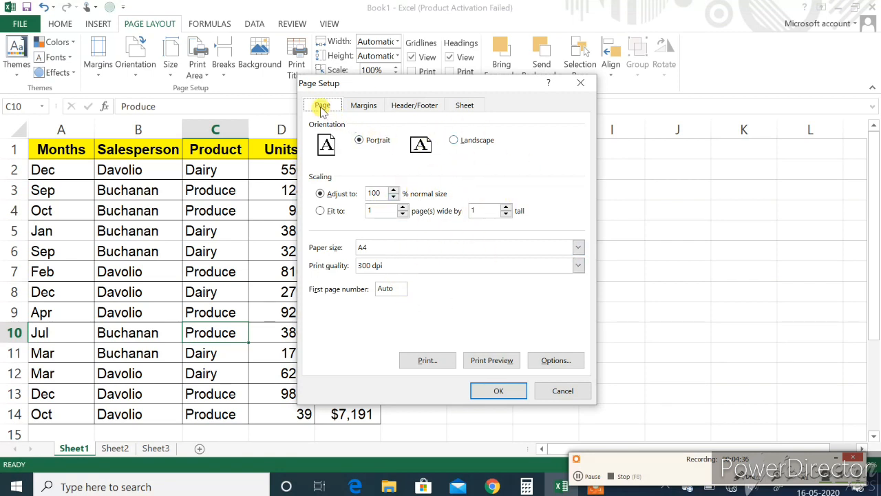
click(362, 108)
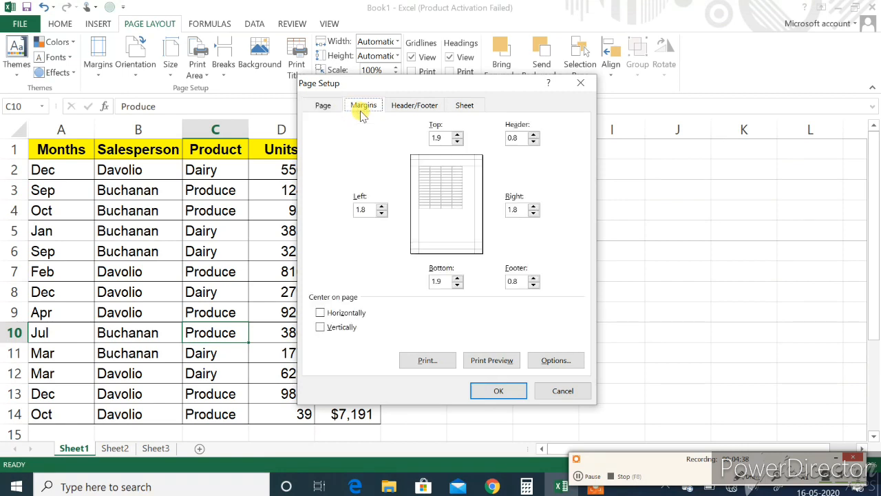
click(417, 105)
click(463, 107)
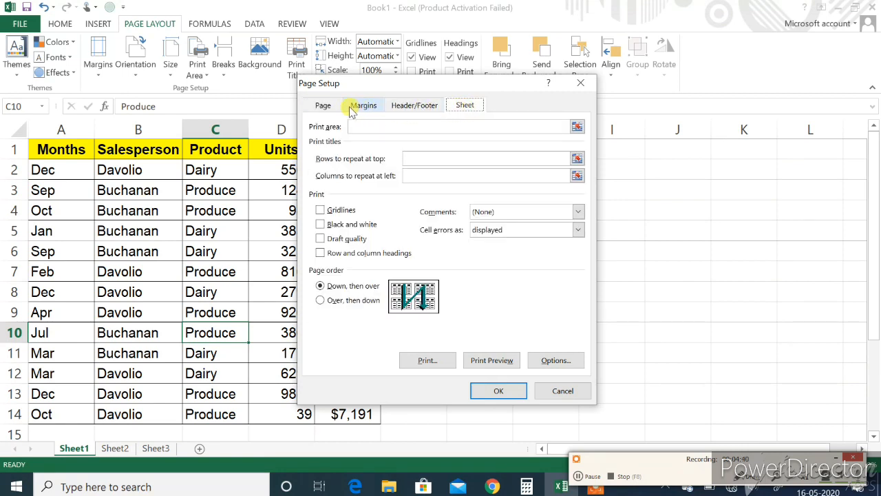
click(325, 107)
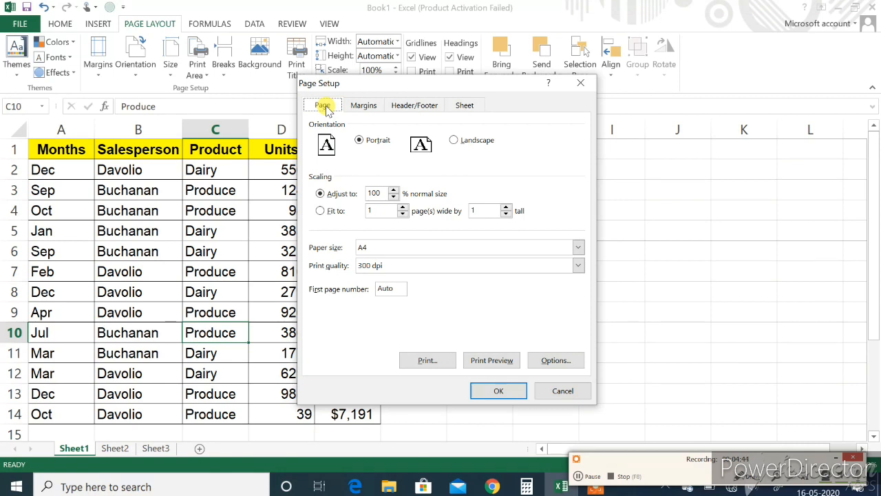
click(563, 390)
Set the number of print copies to 4 and look through the available printers, keeping OneNote.
key(ctrl+p)
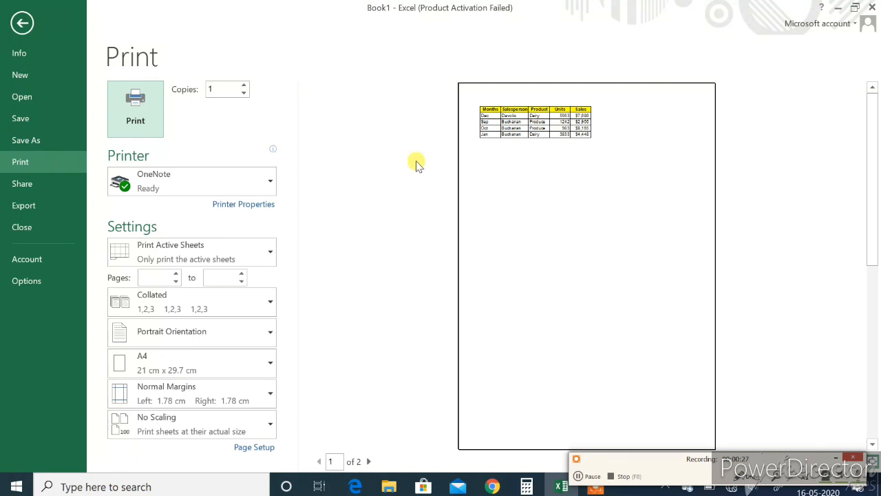
double_click(244, 86)
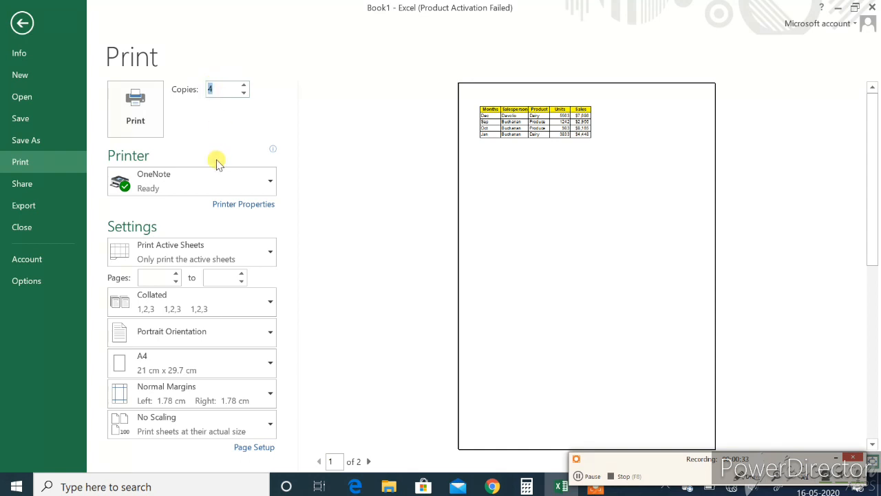
mouse_move(176, 183)
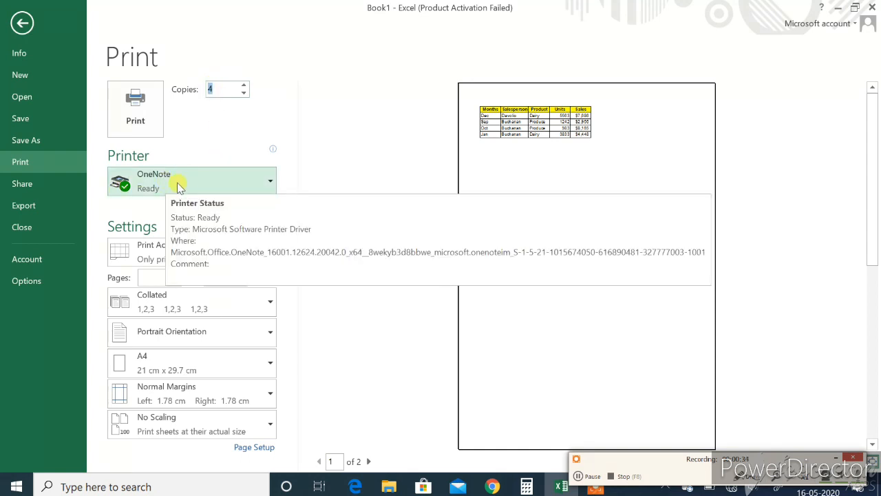
click(268, 184)
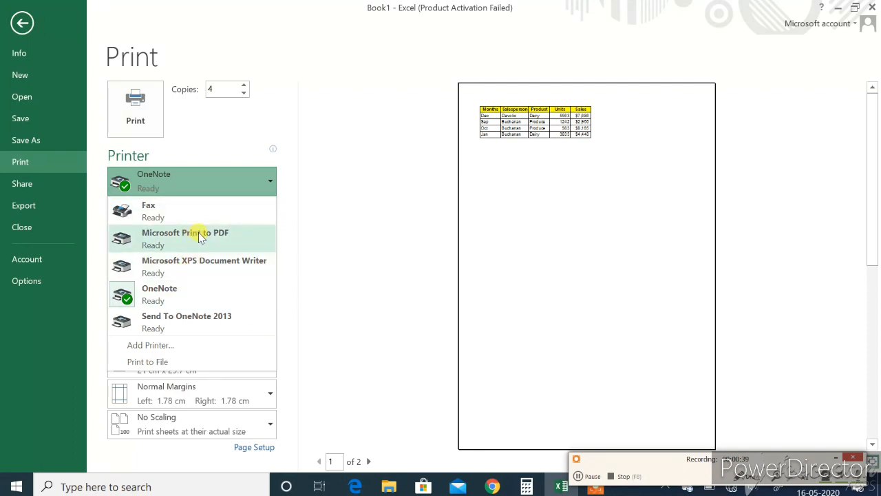
click(326, 196)
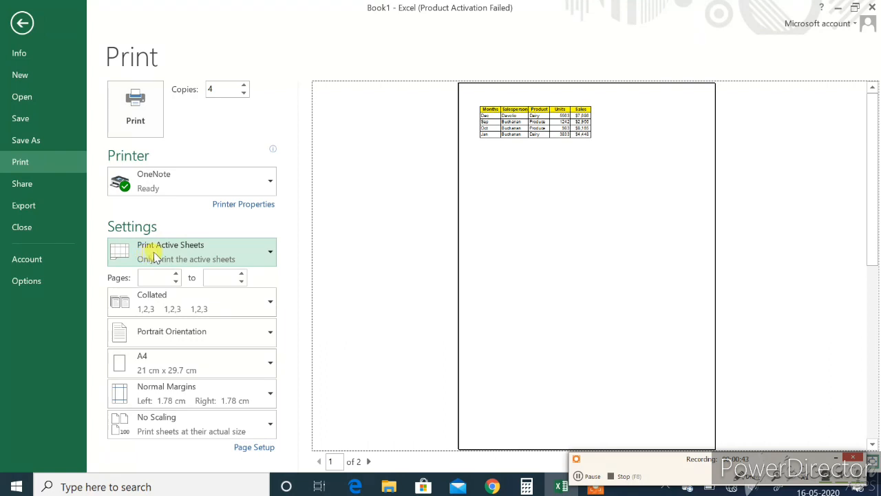
Review the Print Entire Workbook option and look over the tables on Sheet2 and Sheet3, returning to Sheet1.
click(269, 255)
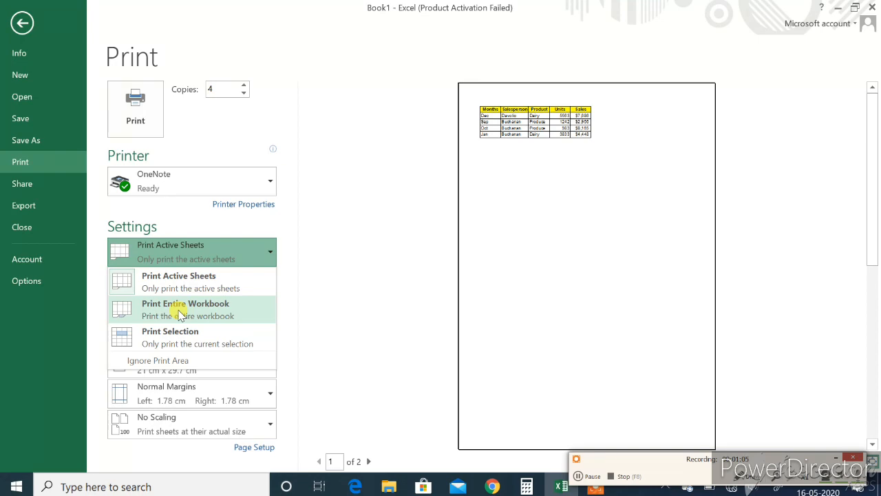
click(179, 311)
key(Escape)
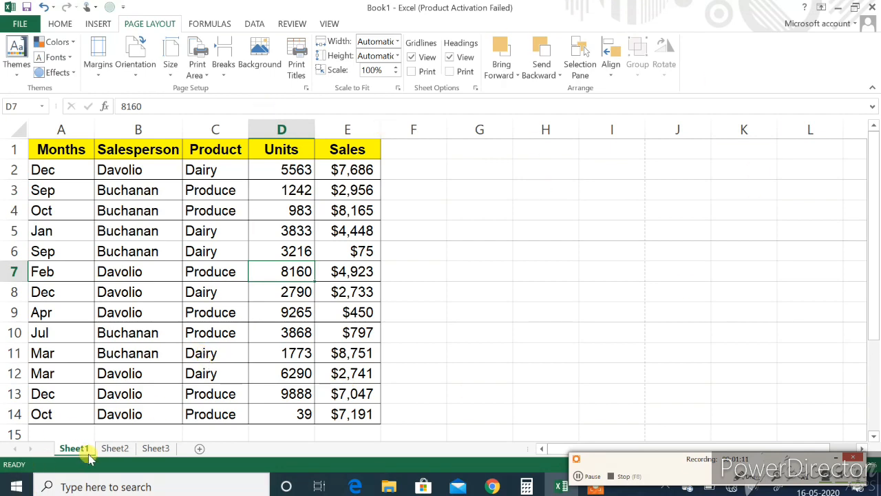
click(115, 448)
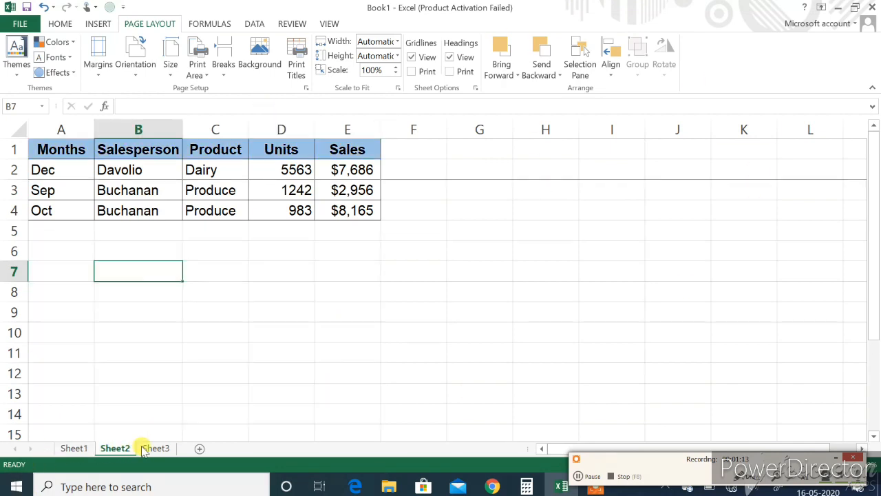
click(156, 448)
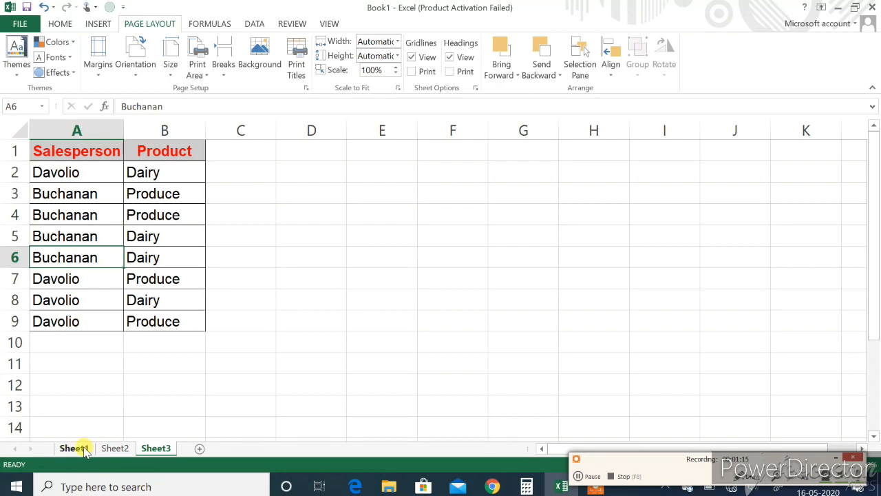
click(76, 448)
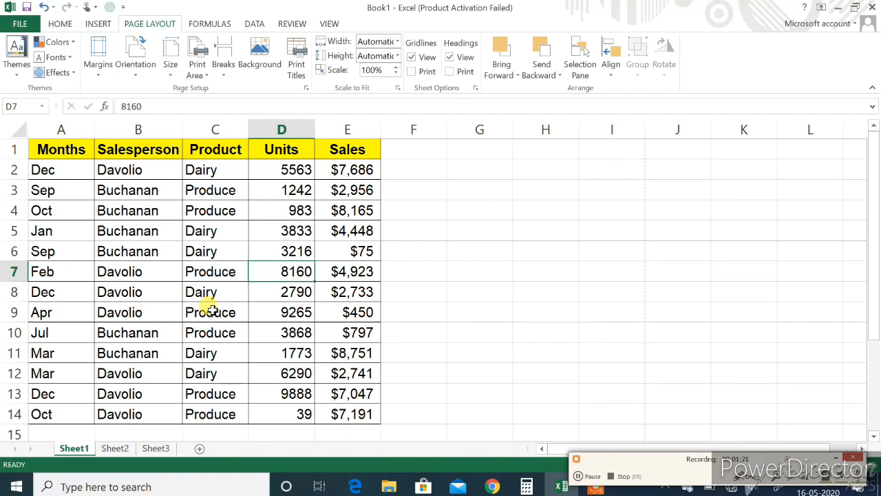
Choose Print Active Sheets as the print scope for Sheet1 and return to the worksheet.
key(ctrl+p)
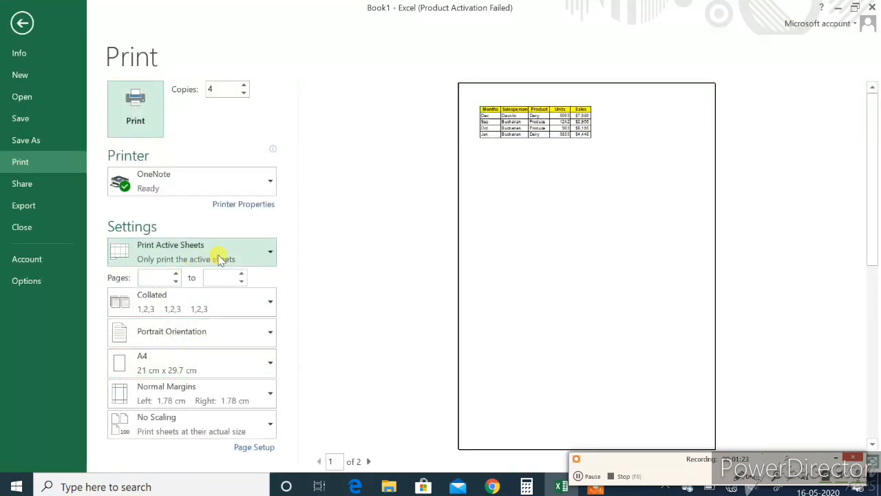
click(218, 259)
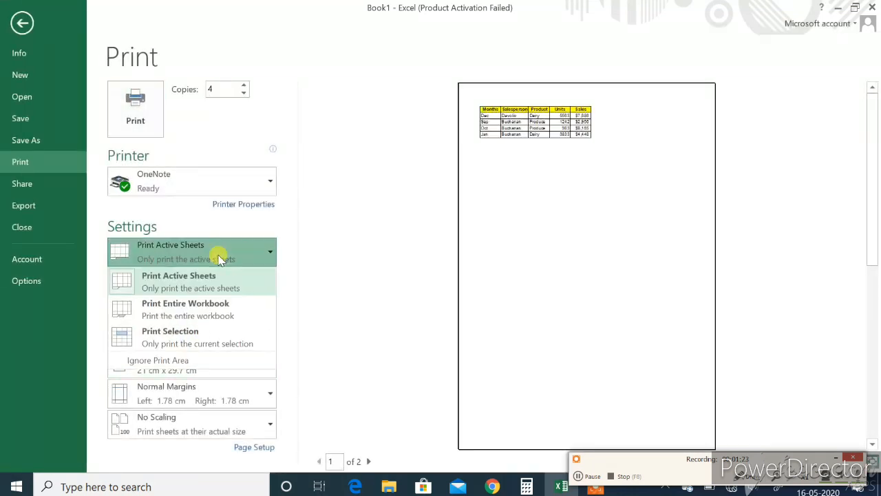
click(191, 286)
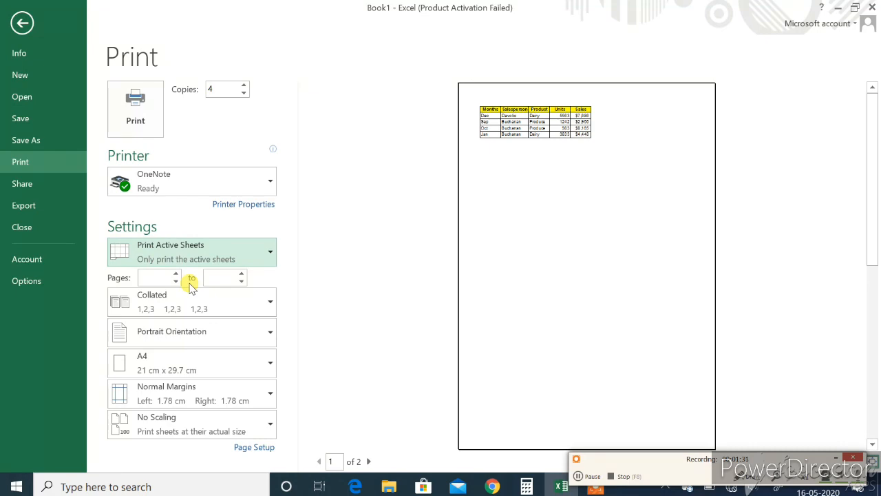
key(Escape)
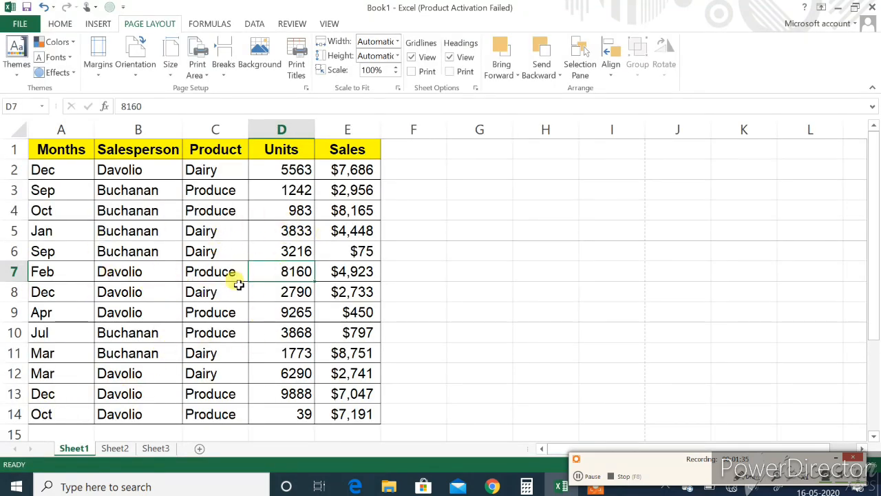
View both pages of Sheet1 in the print preview and return to the first page.
key(ctrl+p)
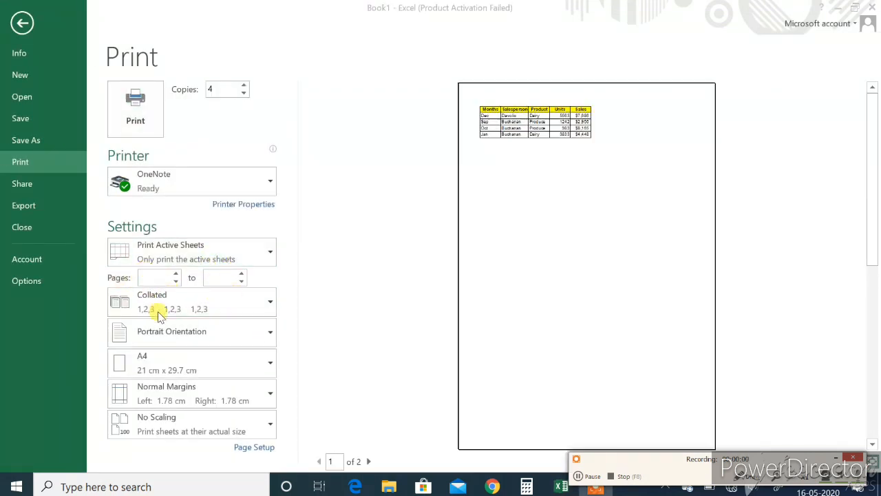
click(370, 463)
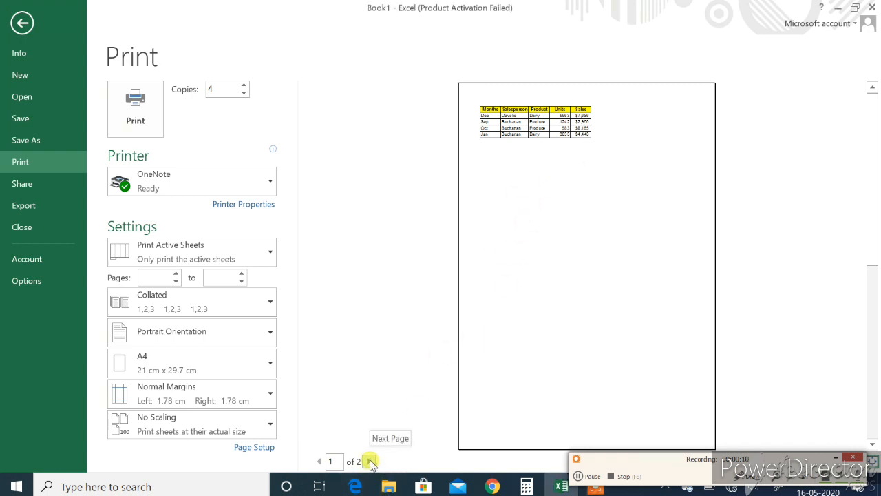
click(370, 461)
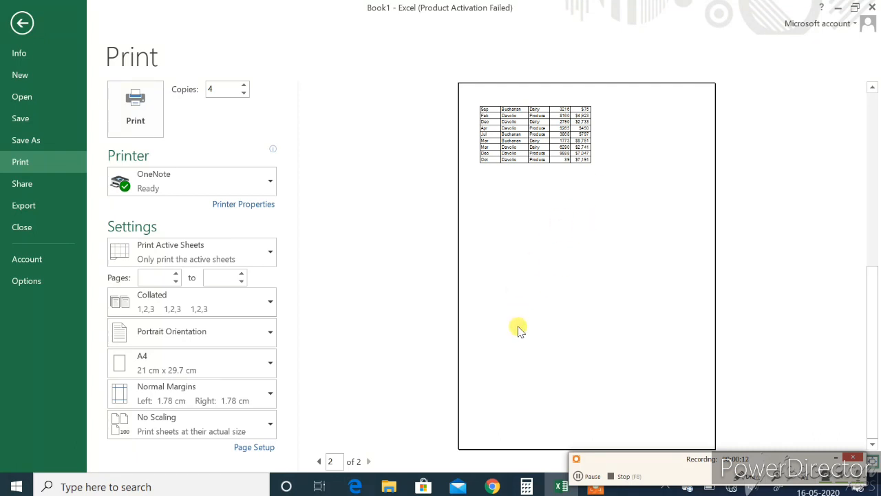
click(319, 461)
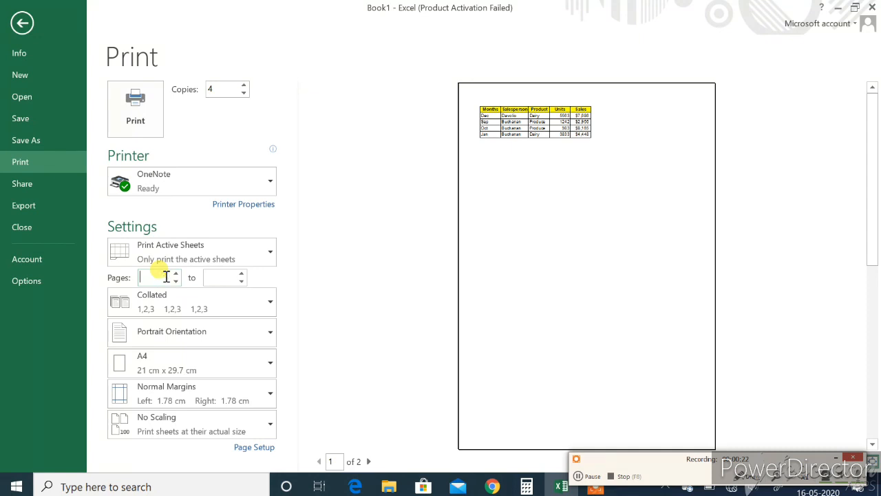
Limit the printed pages to 1 to 1 and compare both pages in the preview.
click(219, 276)
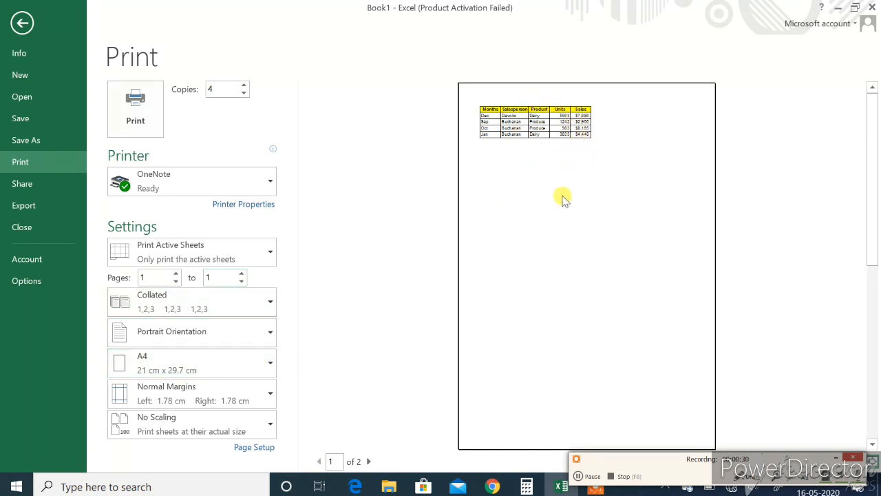
click(370, 462)
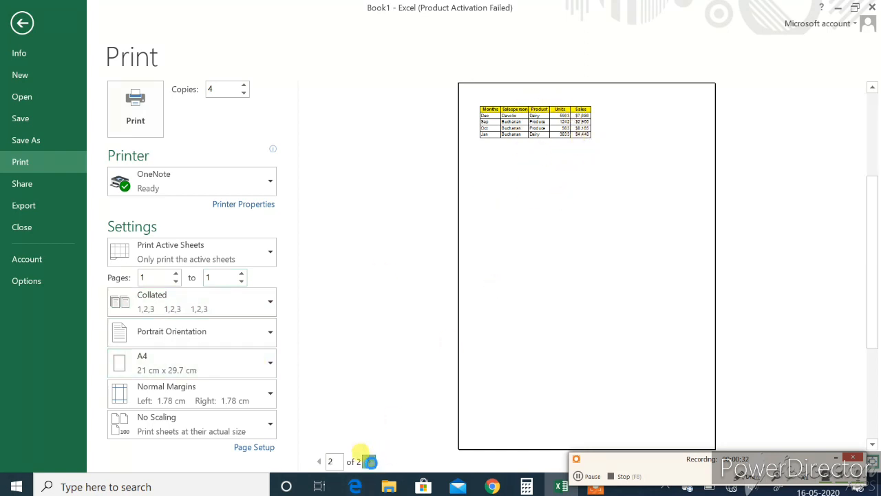
click(320, 462)
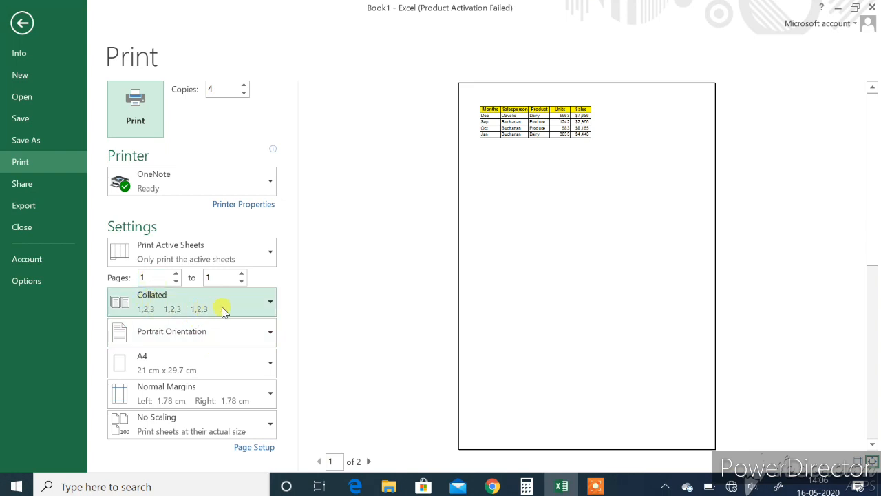
Choose Collated for the print copies, review the Uncollated alternative and leave the print settings.
click(270, 305)
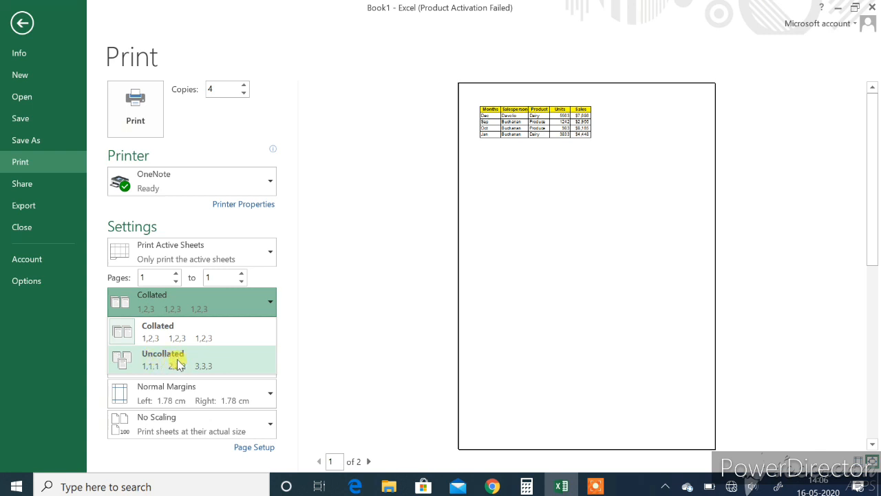
click(169, 337)
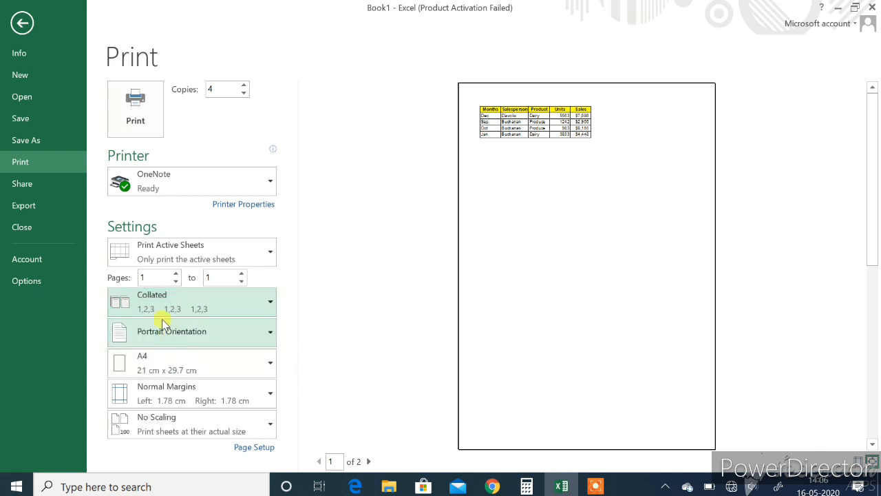
click(196, 304)
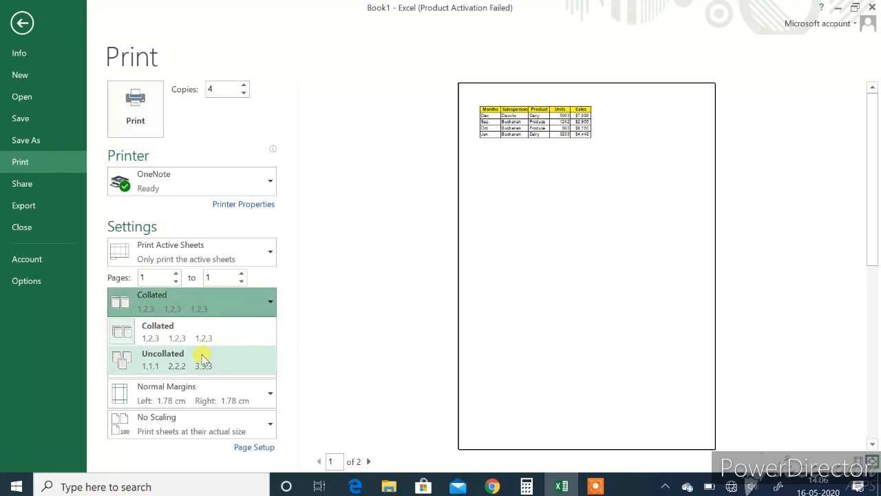
key(Escape)
key(Escape)
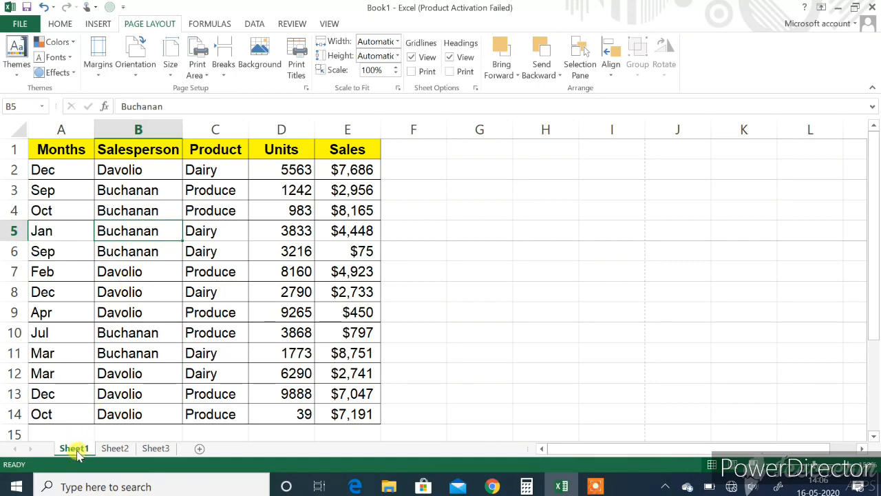
Look through the tables on Sheet1, Sheet2 and Sheet3 and return to Sheet1.
click(115, 449)
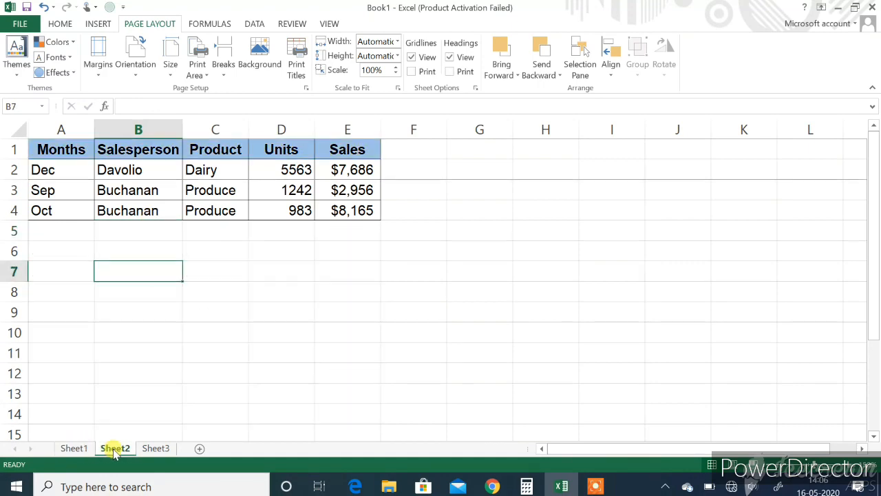
click(154, 448)
click(77, 448)
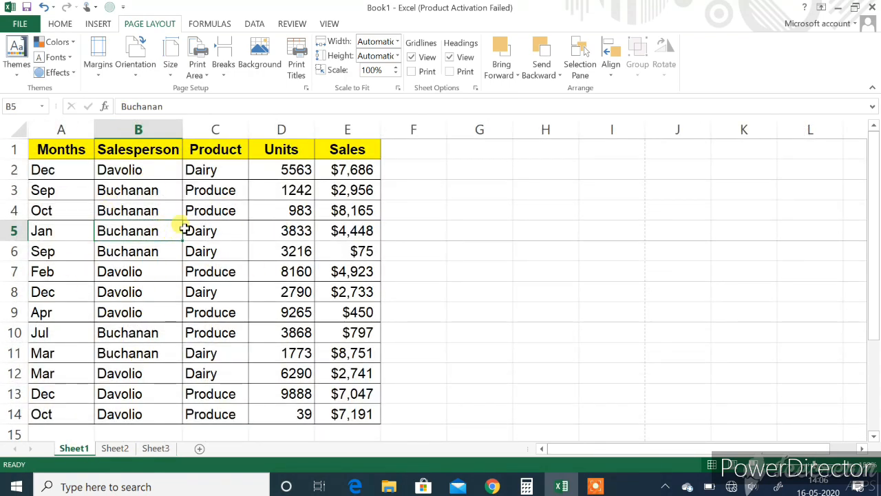
click(114, 448)
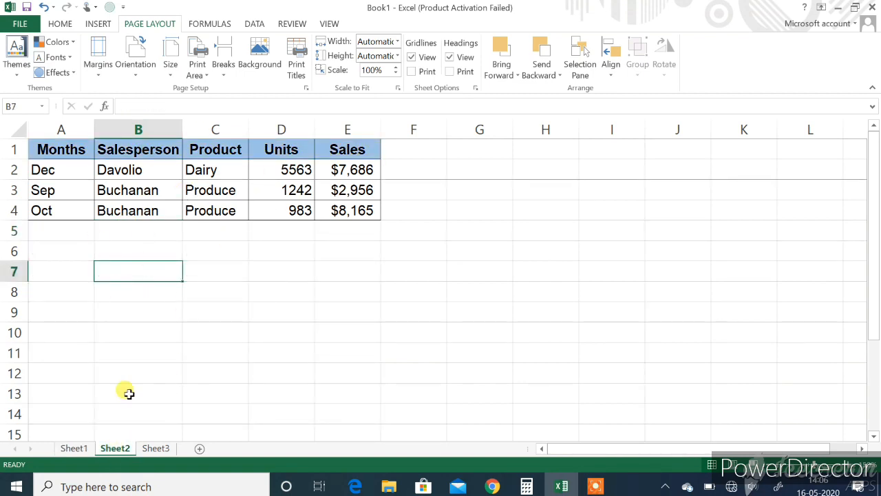
click(80, 448)
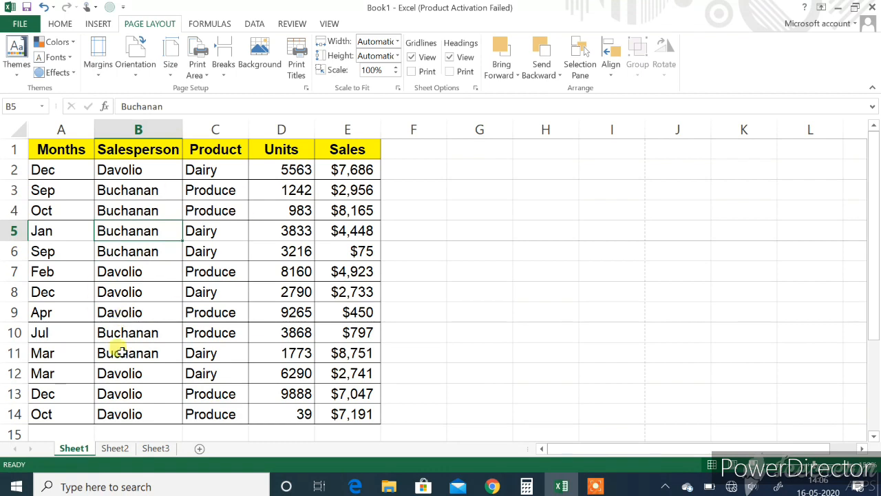
click(118, 448)
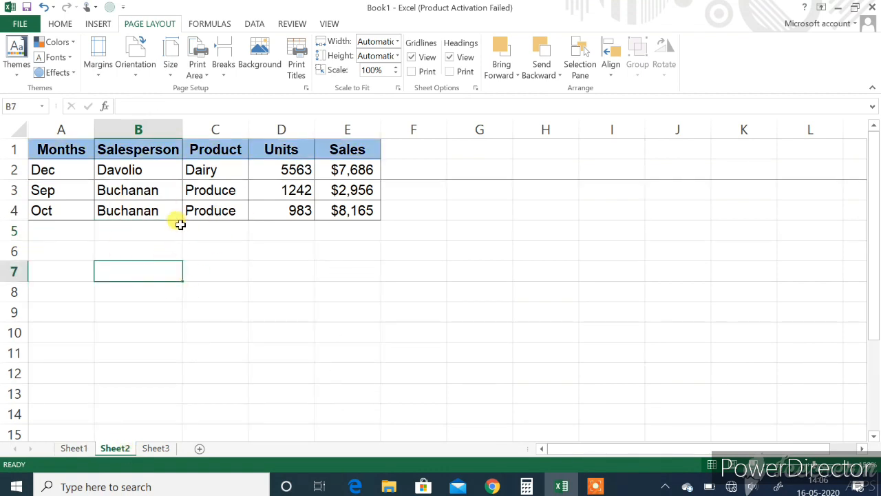
click(156, 448)
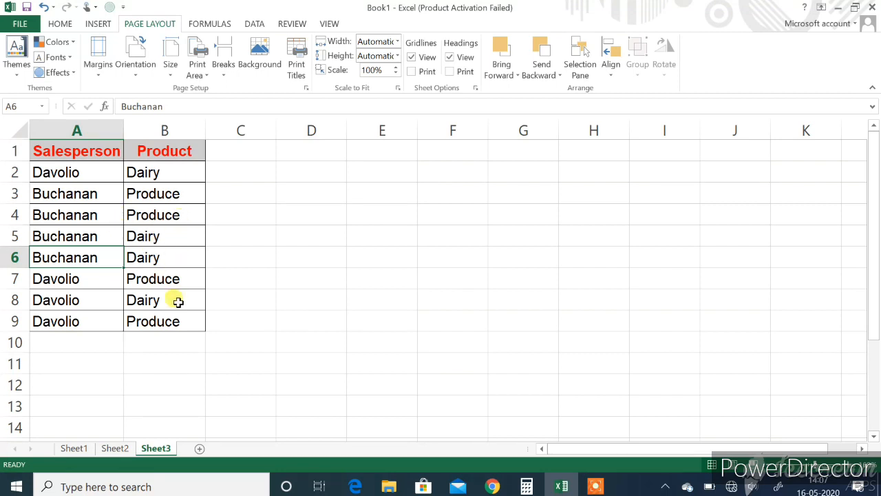
click(79, 448)
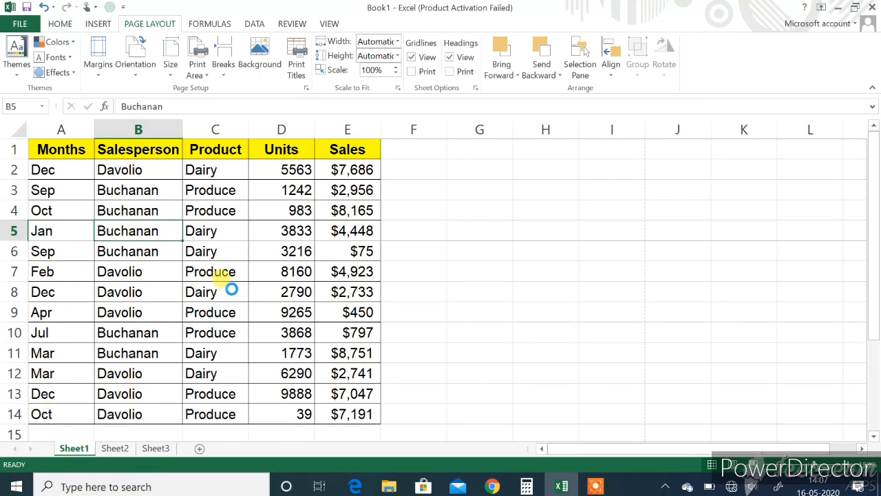
Review the collation and page orientation choices in Sheet1's print settings, keeping Collated and Portrait Orientation.
key(ctrl+p)
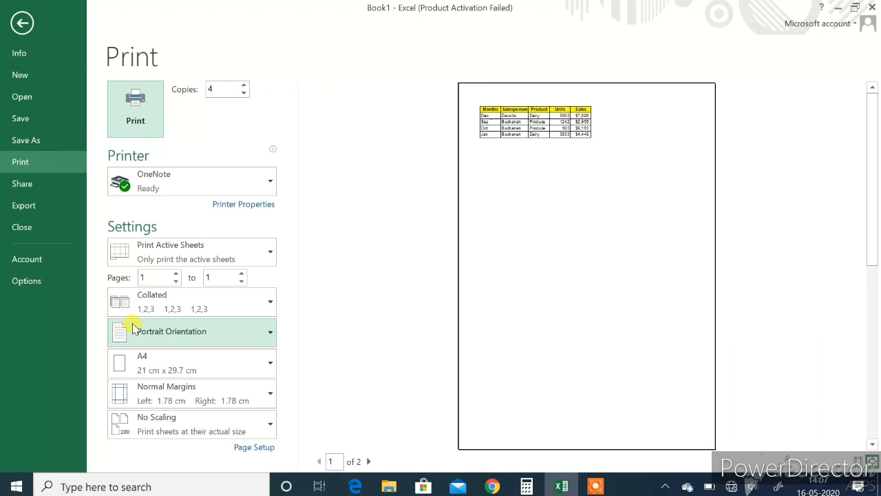
click(238, 303)
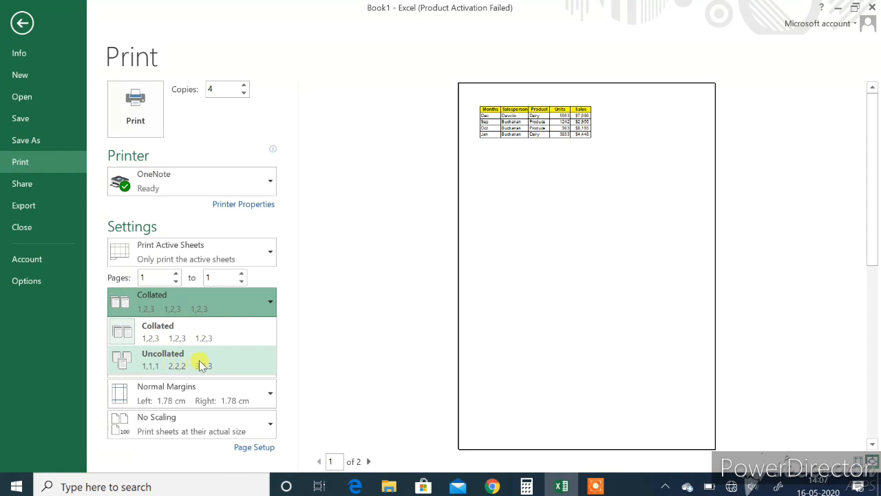
click(214, 307)
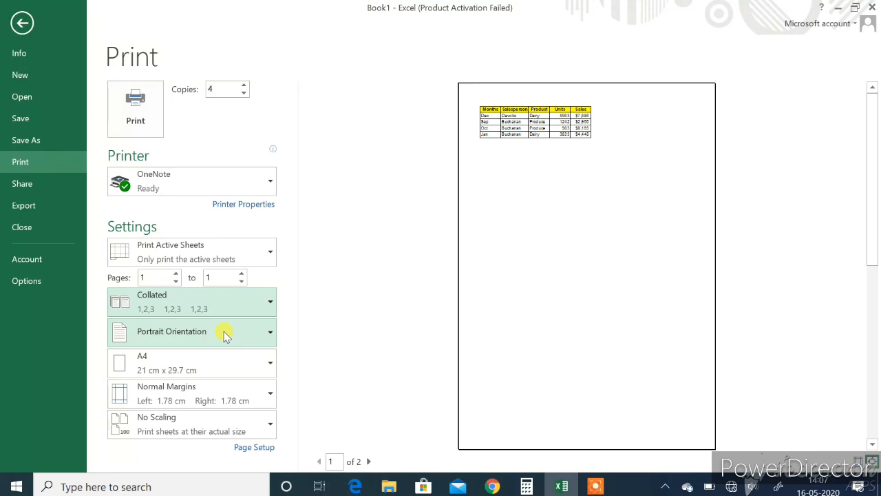
click(224, 334)
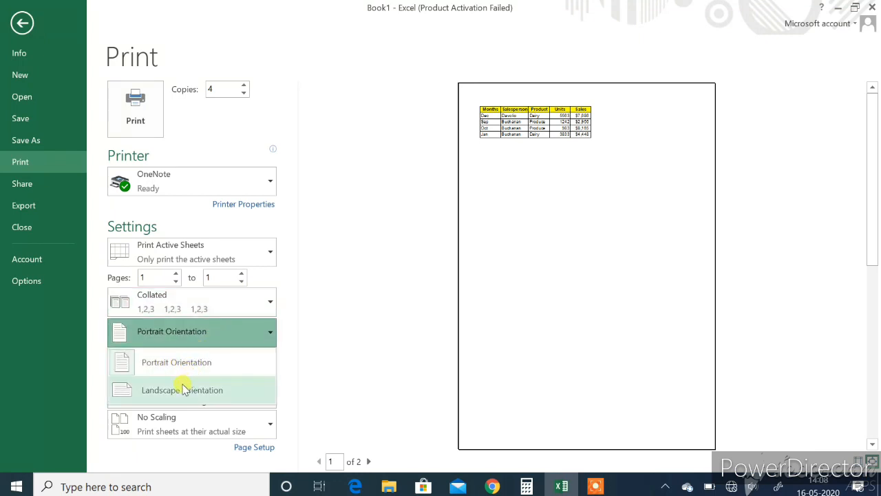
click(318, 348)
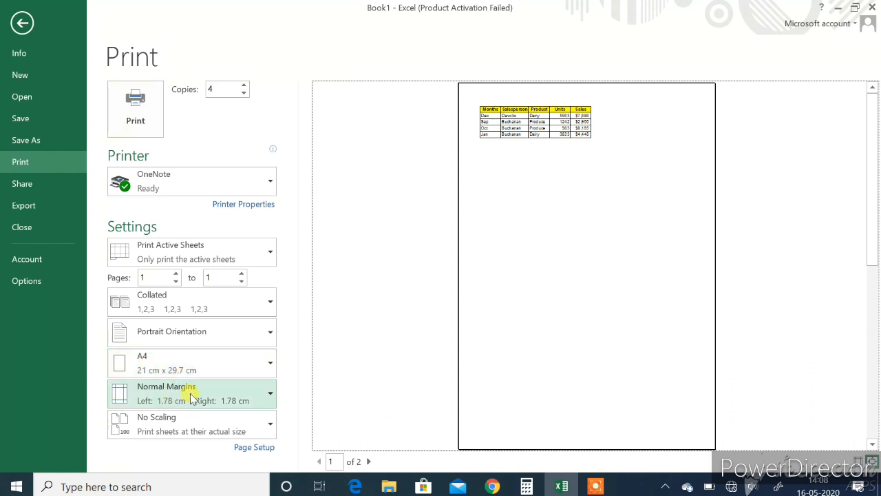
Set Sheet1's print scaling to 150% of normal size in Page Setup.
click(254, 449)
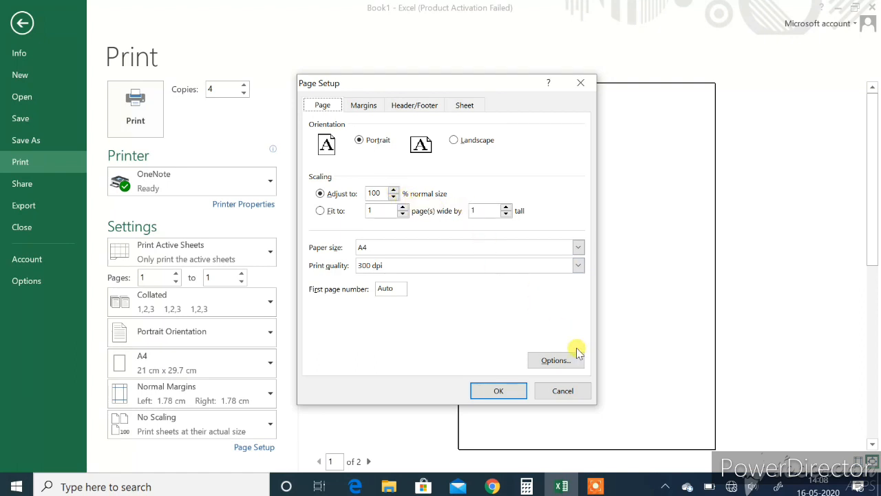
key(Return)
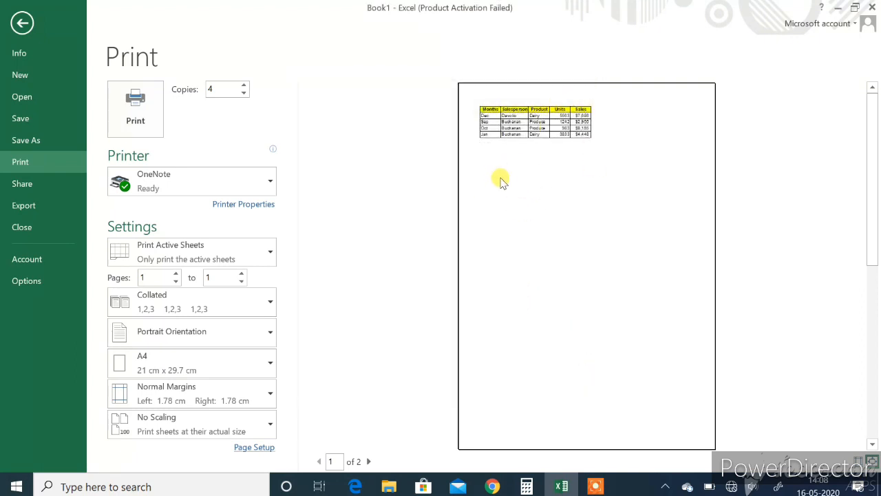
click(249, 446)
click(394, 190)
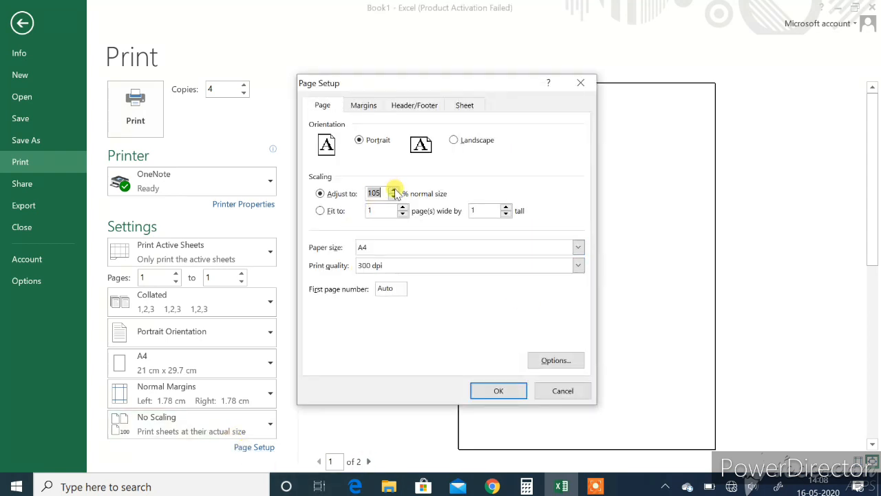
click(395, 190)
click(394, 190)
click(485, 387)
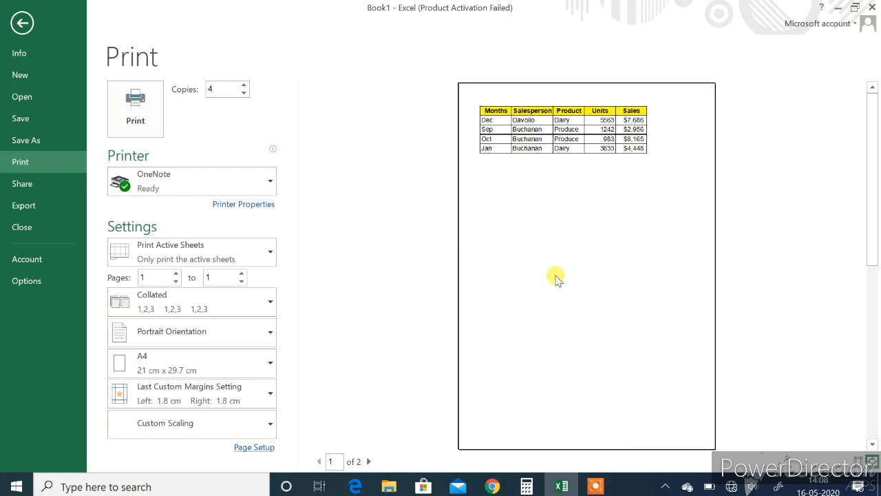
Check the scaling in Page Setup, view the second page in the print preview and return to the worksheet.
click(249, 451)
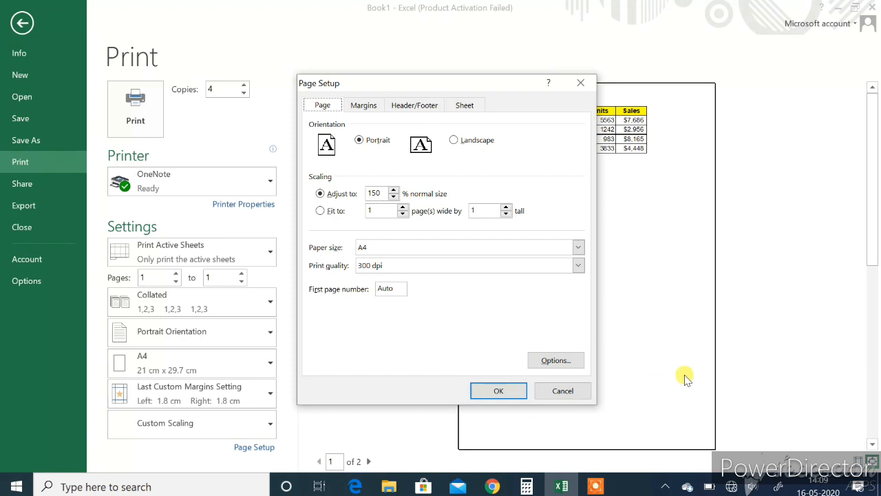
key(Return)
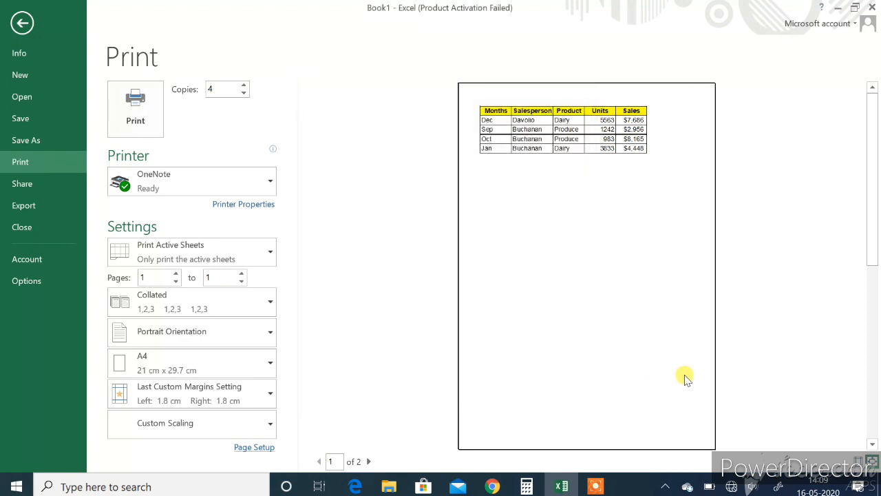
click(368, 461)
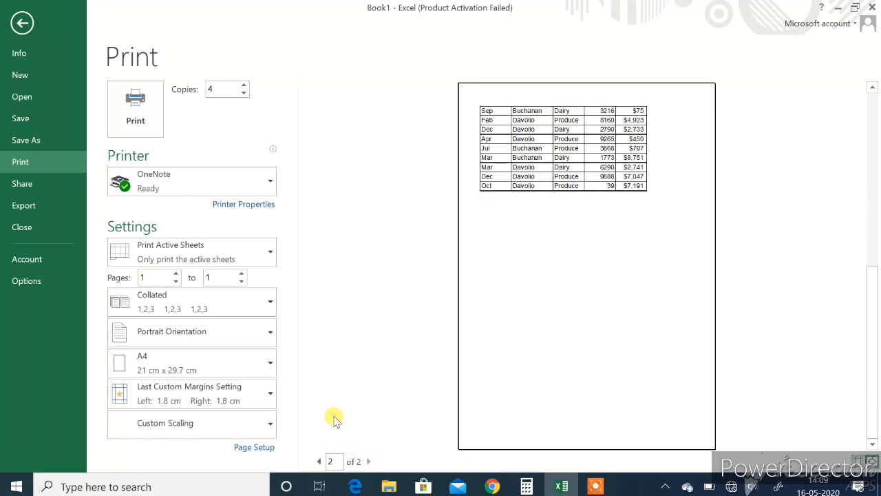
click(22, 23)
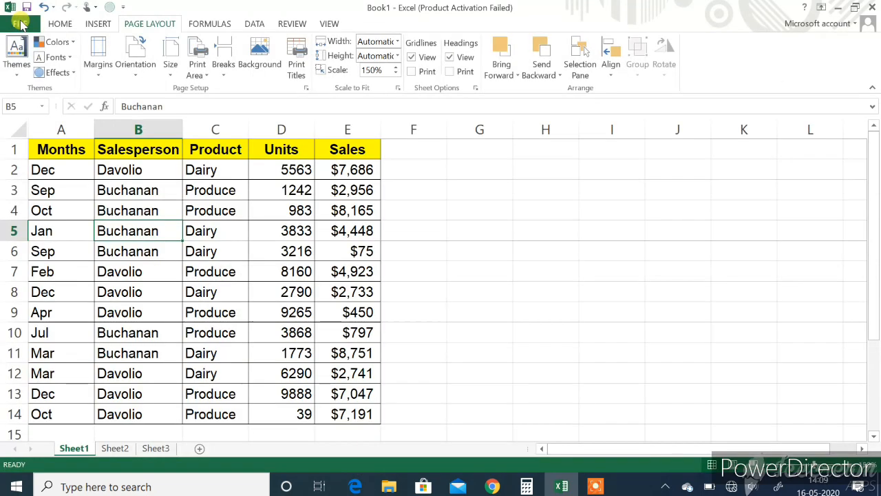
Try to remove the page break at cell B5 on Sheet1 and select cell C9.
click(225, 69)
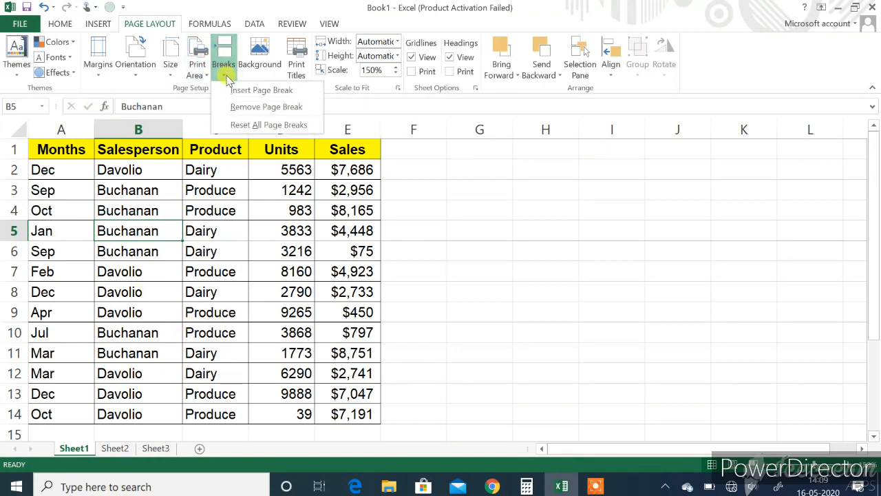
click(252, 105)
click(184, 310)
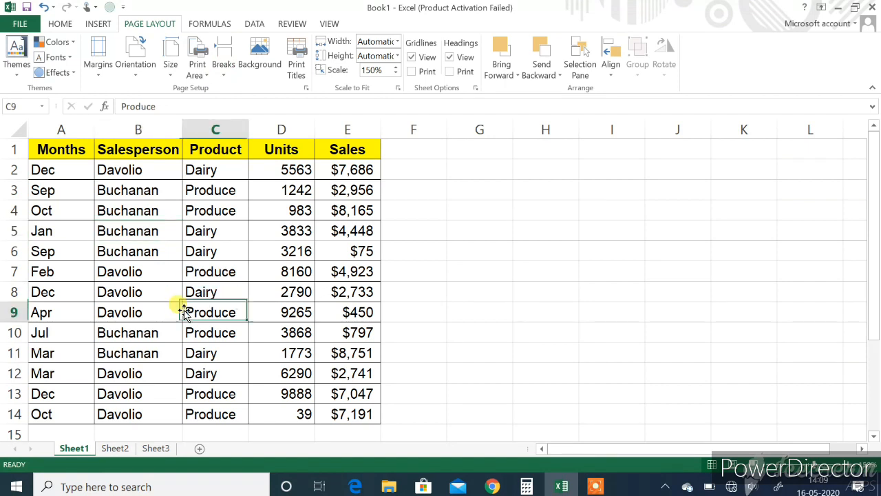
Scale Sheet1's printout to fit 1 page wide by 1 tall in Page Setup.
key(ctrl+p)
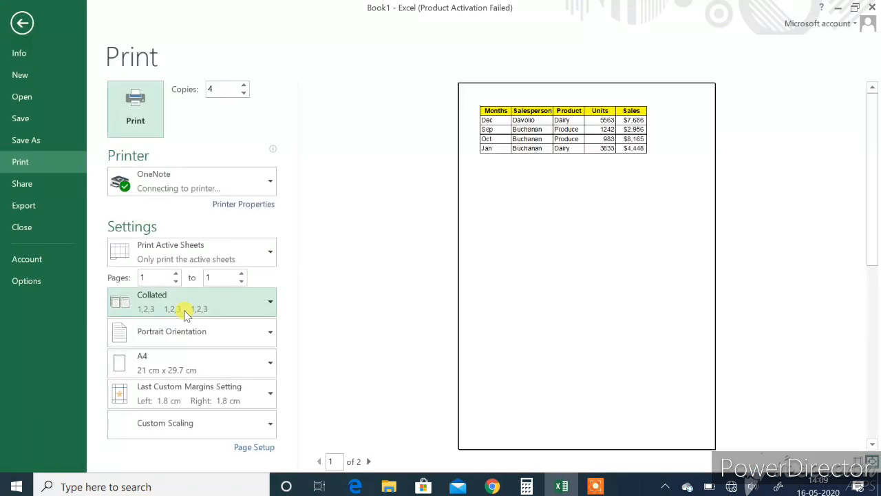
click(239, 447)
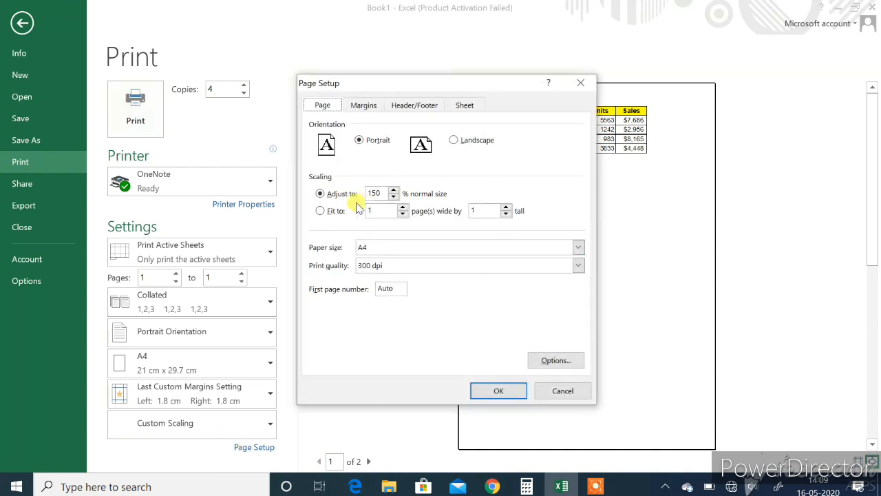
click(320, 211)
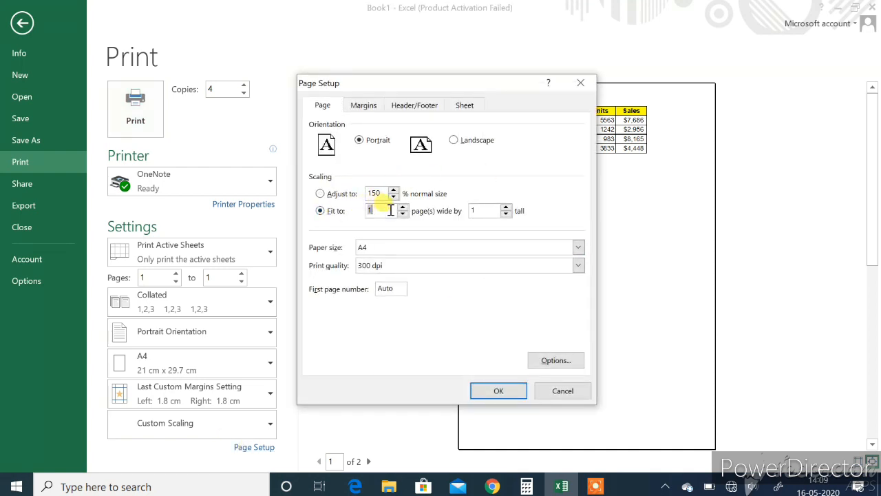
click(490, 390)
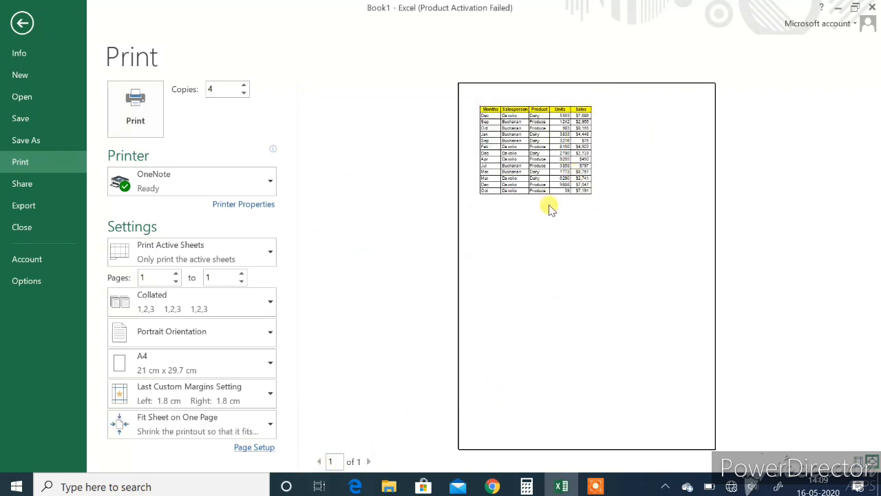
Center the printed table horizontally on the page in Page Setup.
click(254, 447)
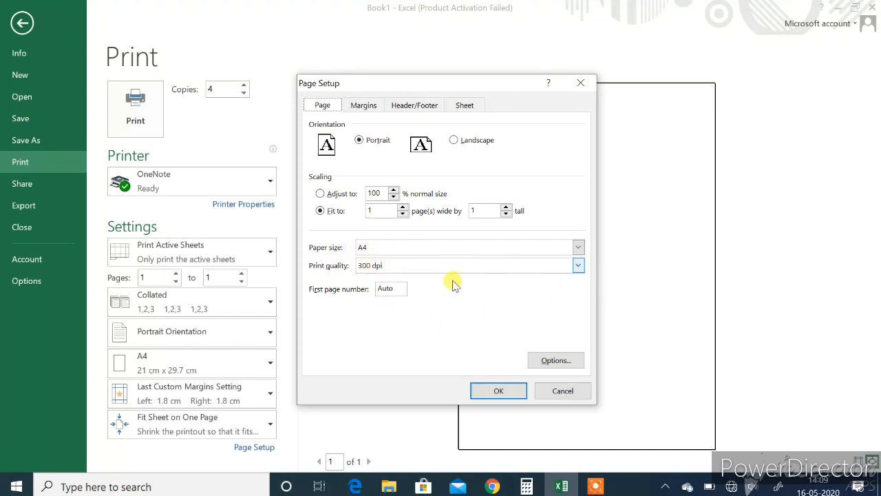
click(365, 106)
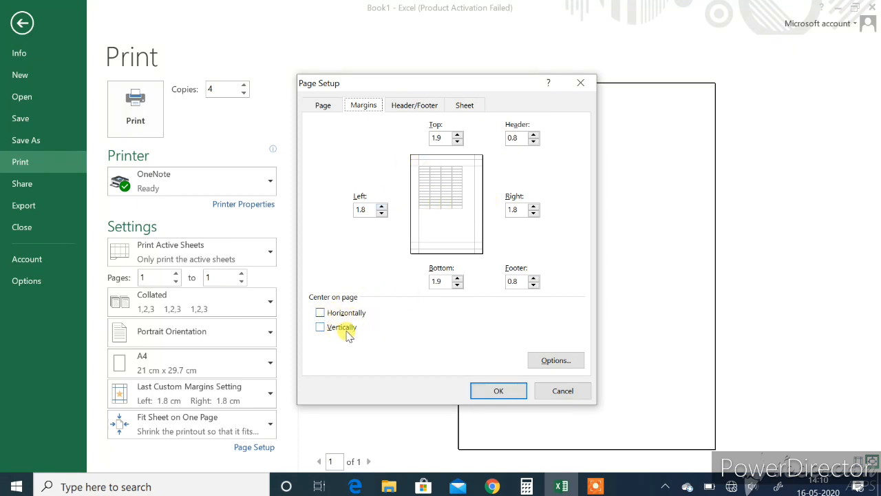
click(321, 313)
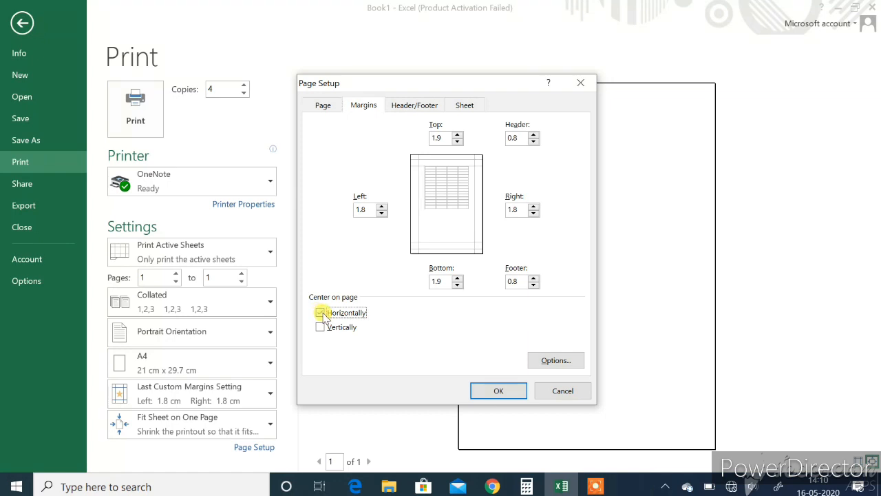
click(494, 390)
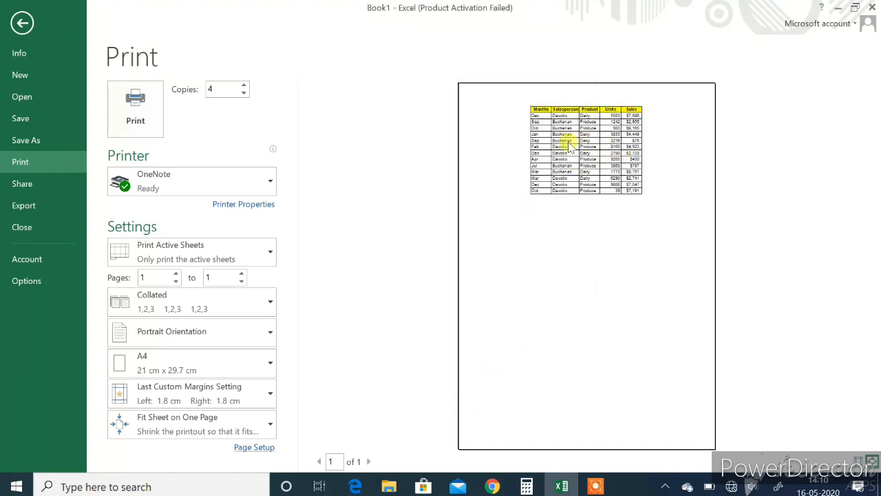
Review the margin, header/footer, sheet and page options in Page Setup and return to the print preview.
click(253, 447)
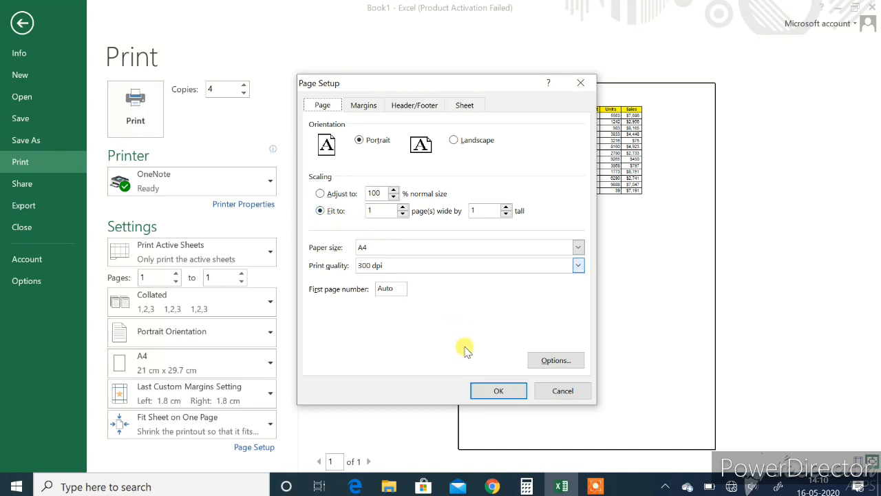
click(365, 105)
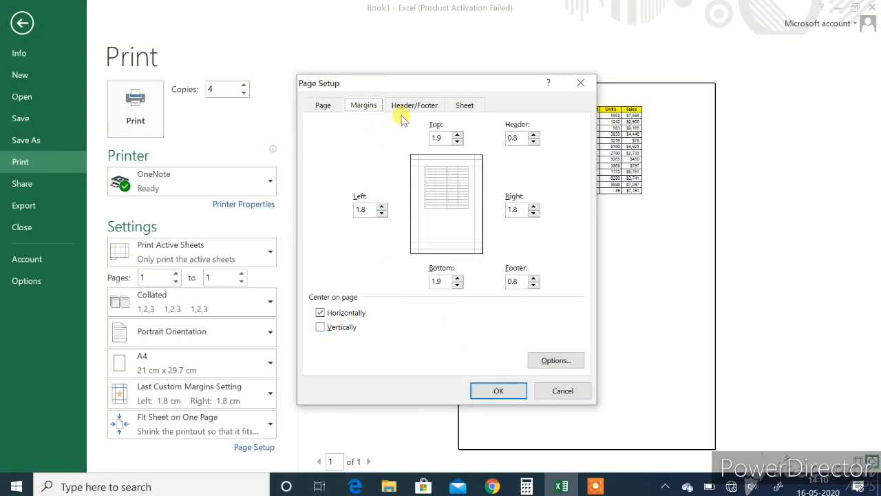
click(427, 105)
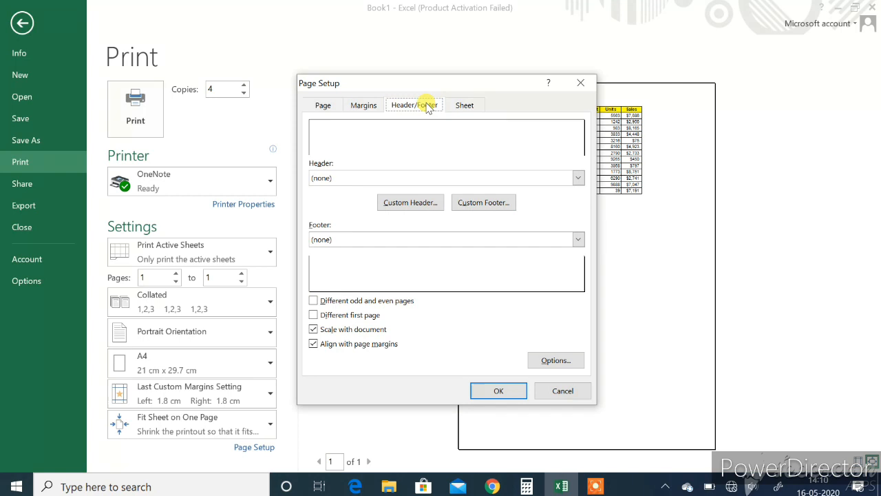
click(465, 105)
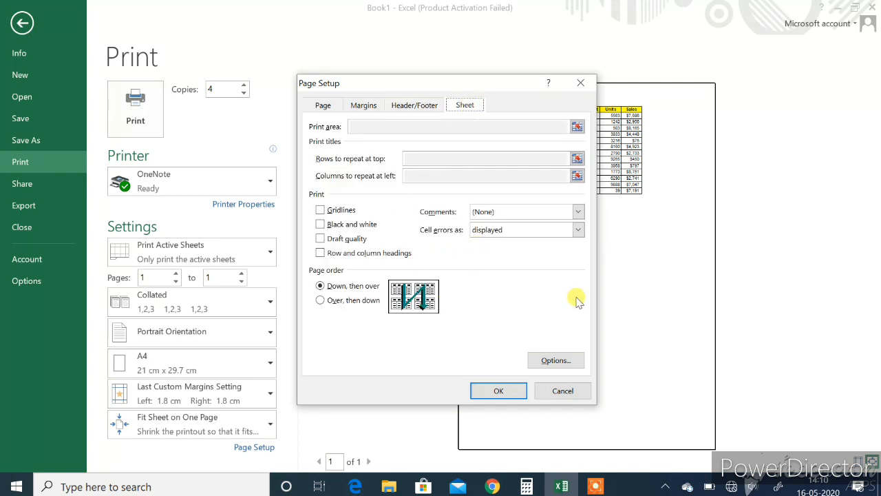
click(321, 109)
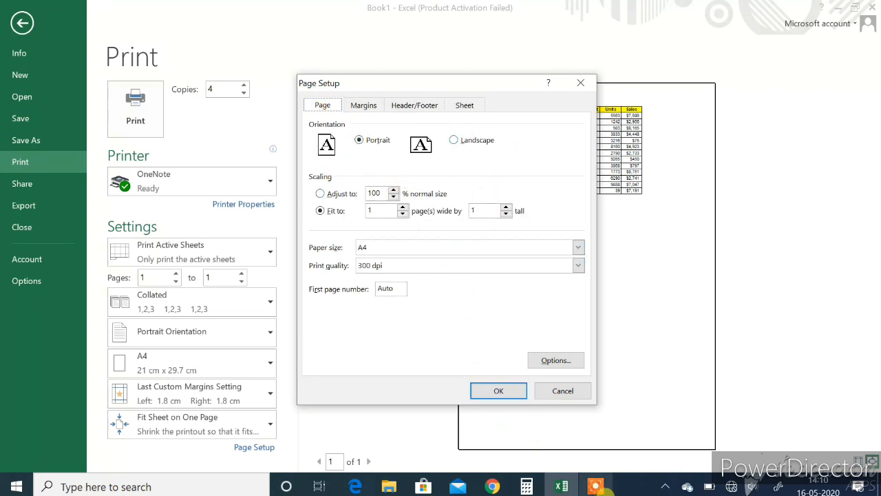
click(596, 486)
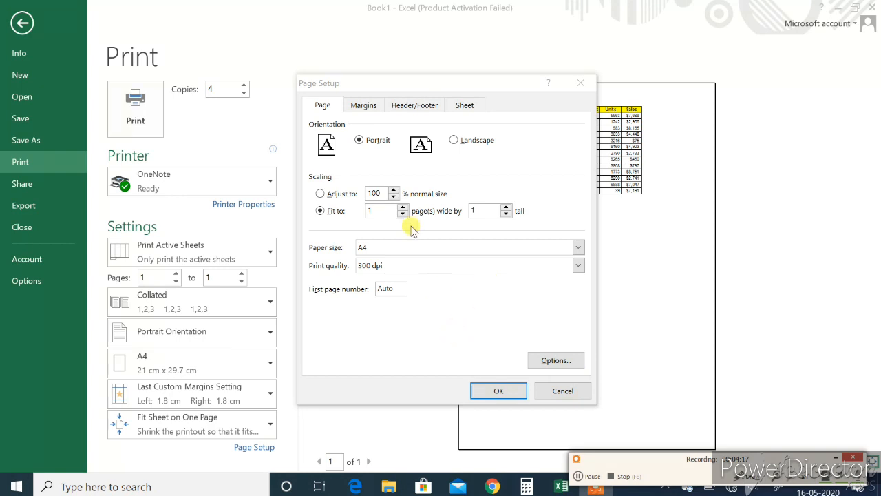
click(497, 390)
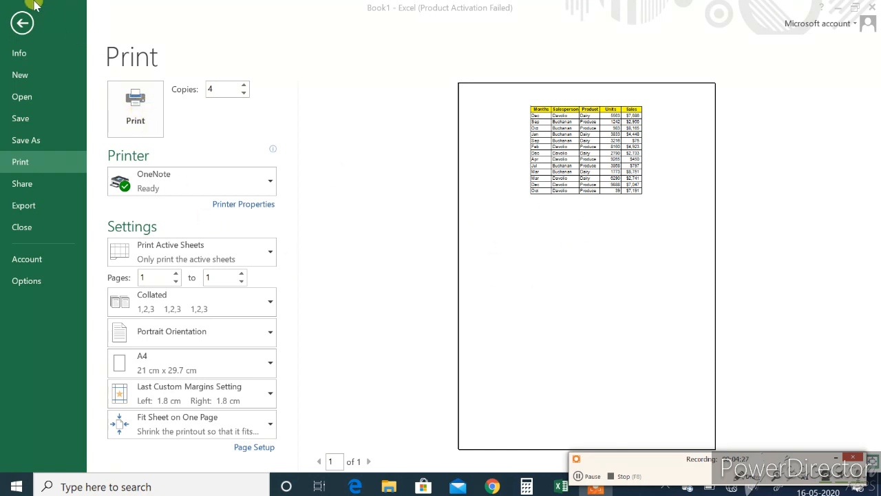
click(74, 72)
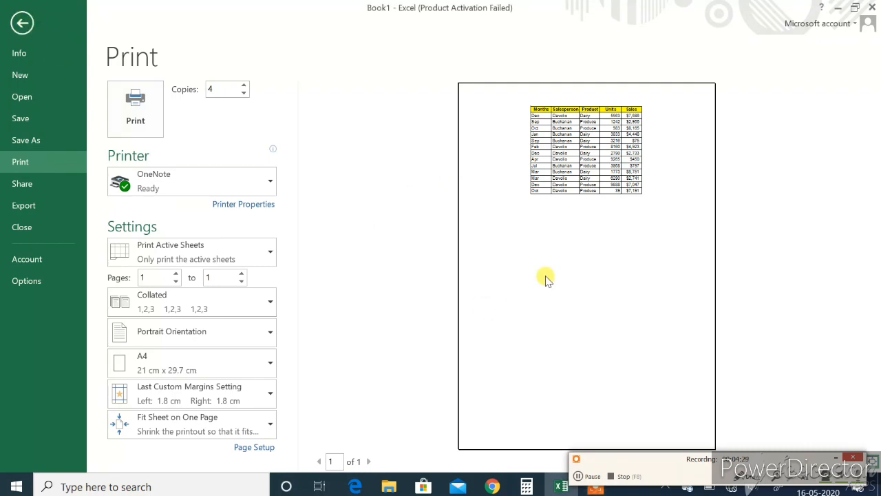